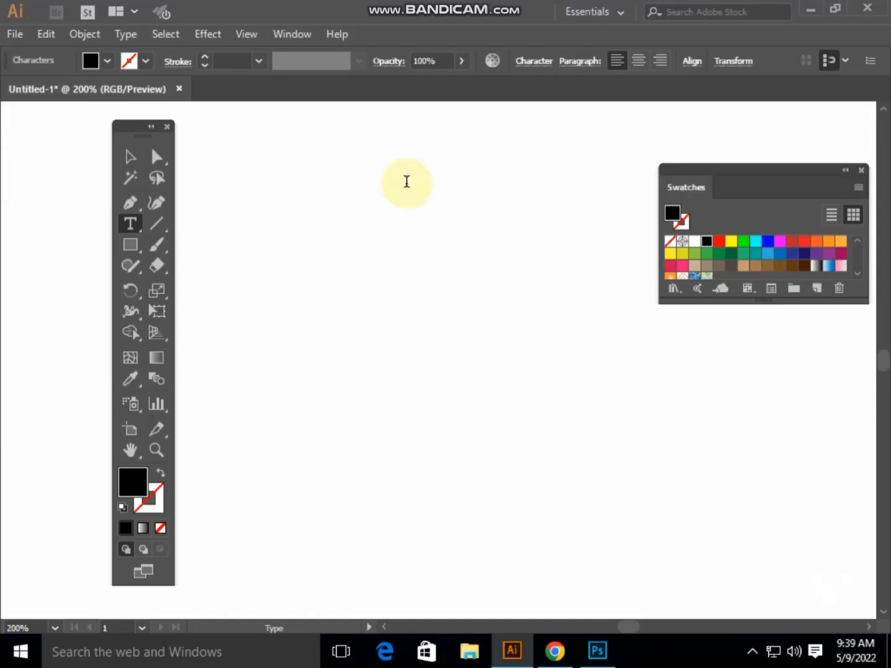
Set the Type tool's font to Barlow Bold in the Character panel
click(130, 156)
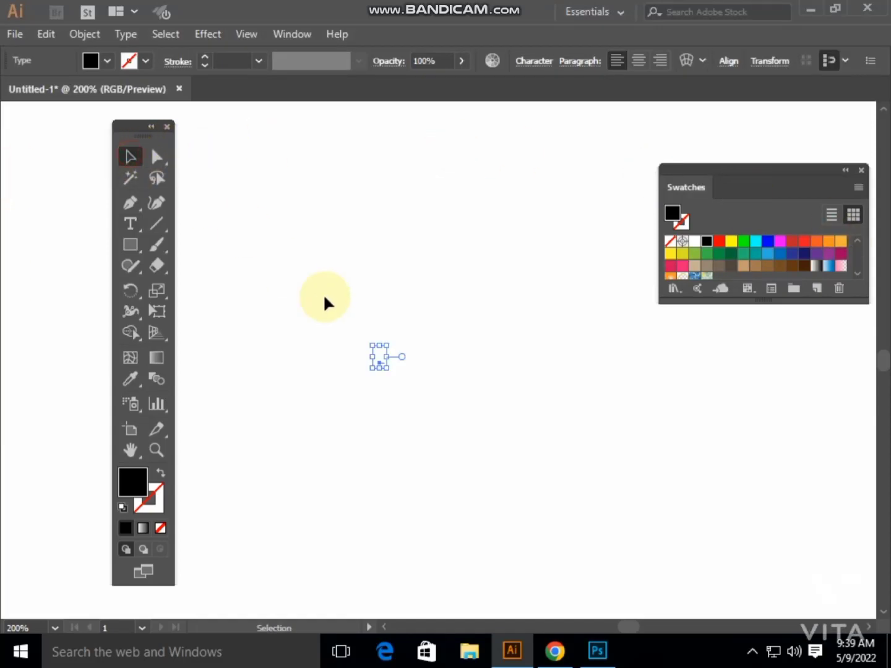
click(483, 356)
click(125, 226)
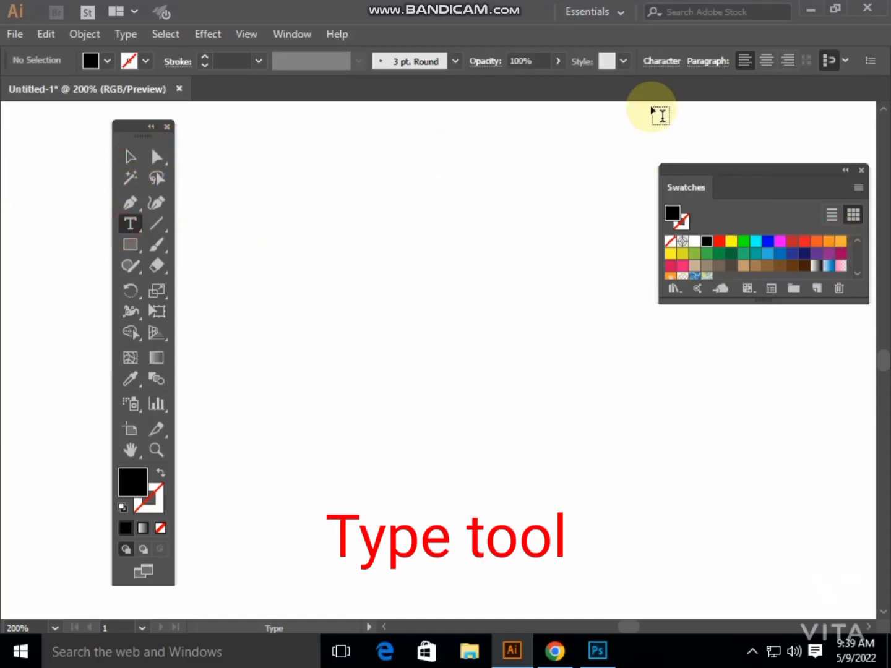
click(661, 67)
click(593, 110)
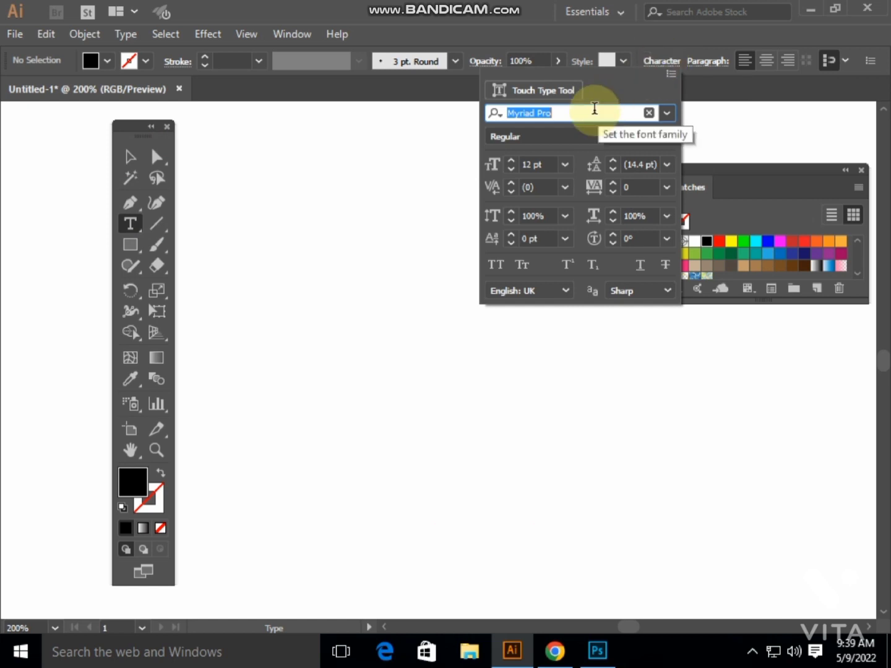
key(BackSpace)
text(b)
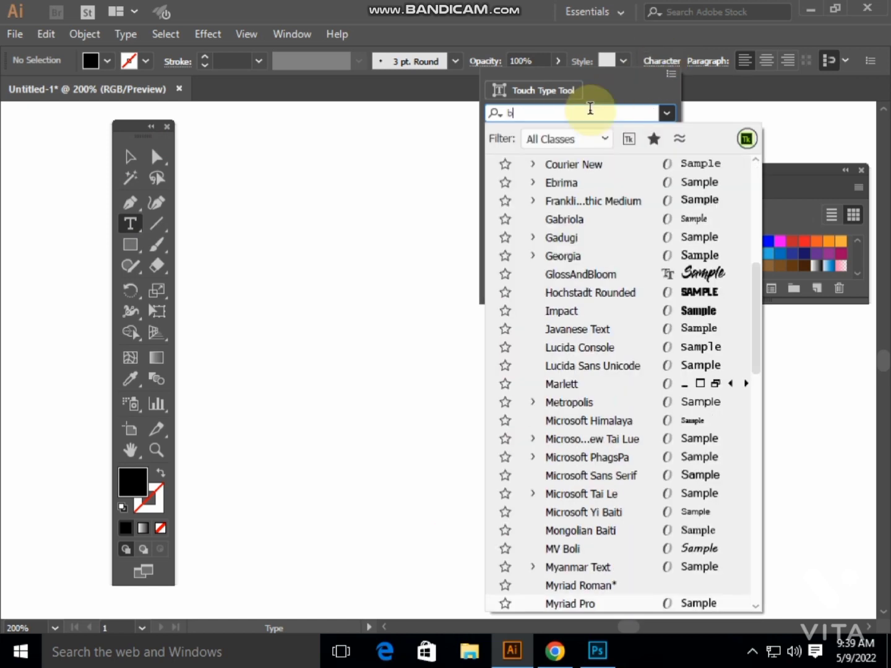
text(a)
click(570, 203)
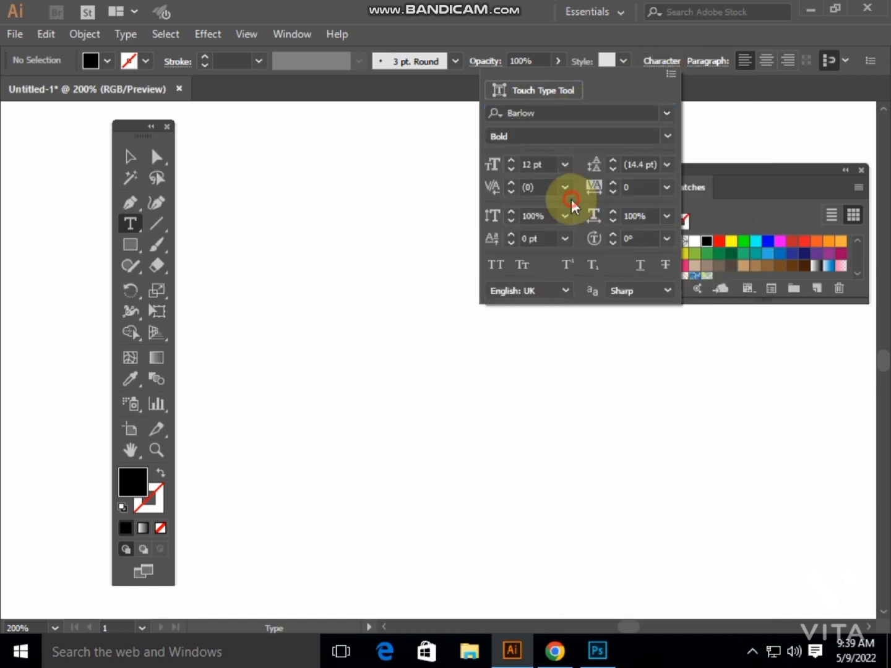
click(312, 342)
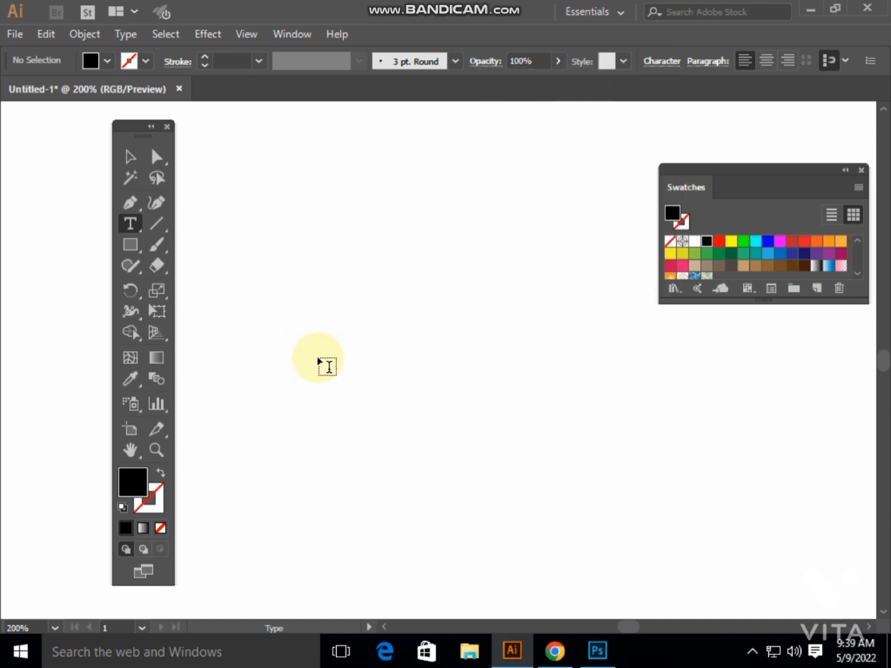
Type a letter 'A' on the canvas and scale it up to a large size
click(320, 358)
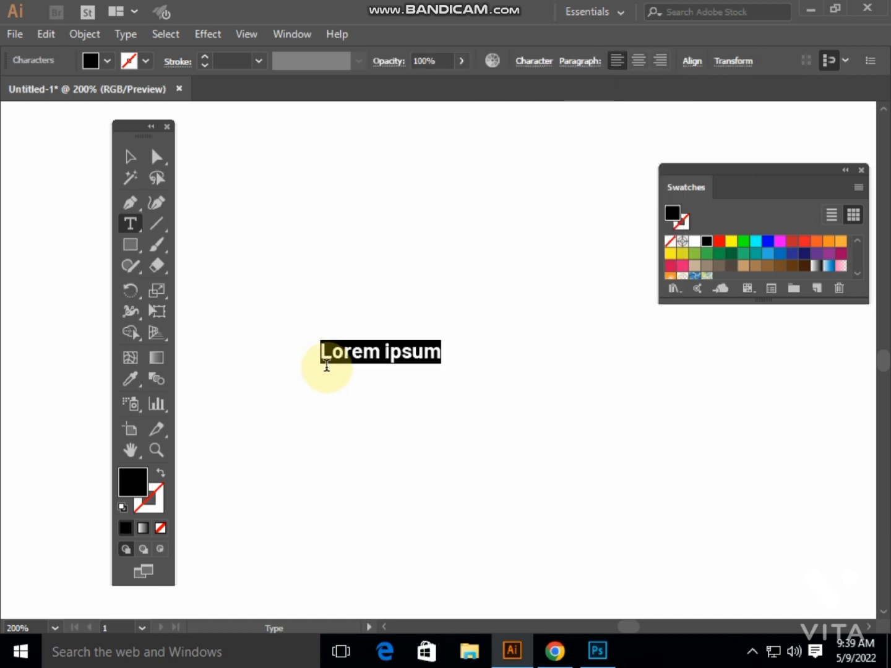
key(BackSpace)
text(A)
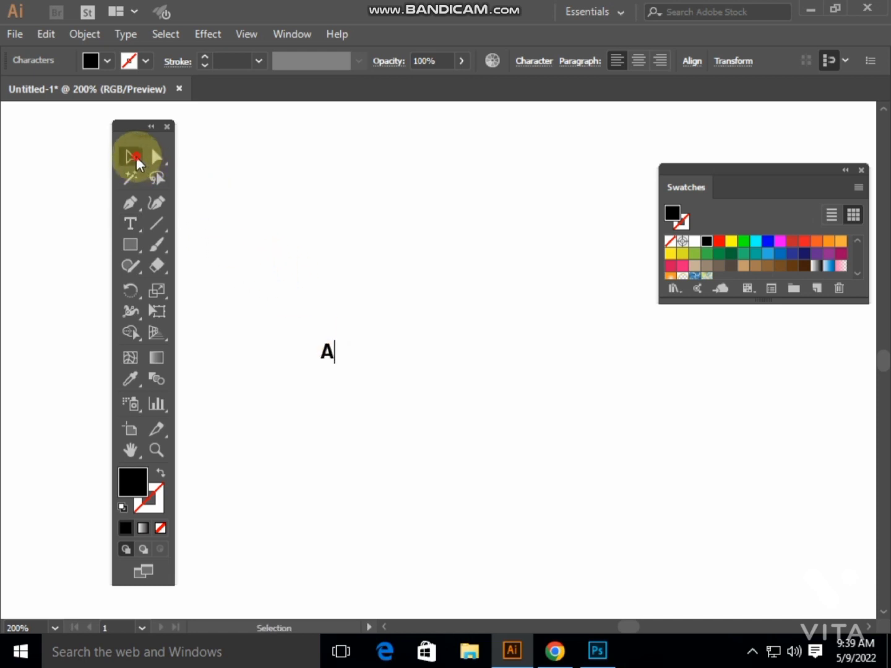
click(135, 158)
drag(334, 368, 473, 542)
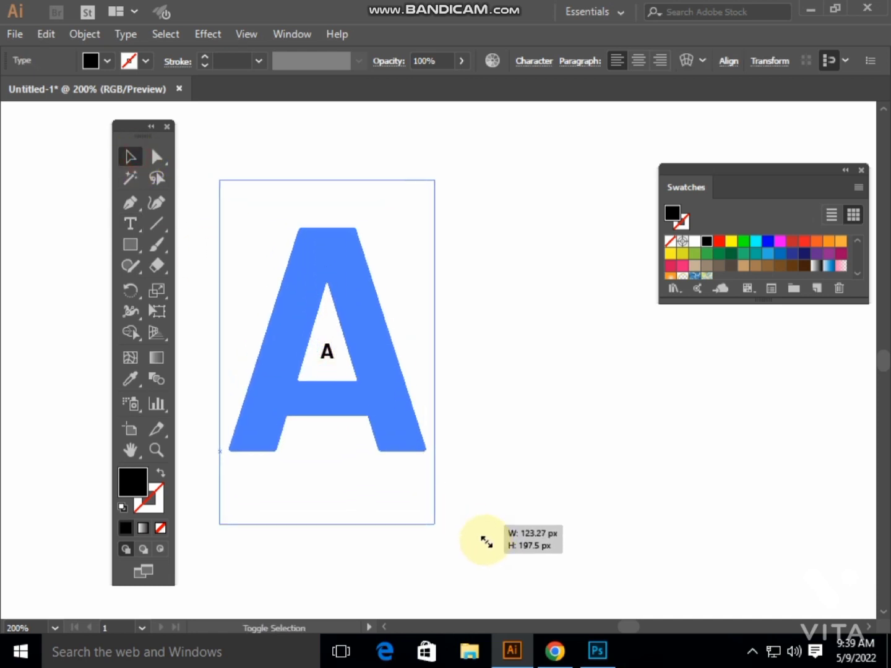
click(423, 416)
click(495, 403)
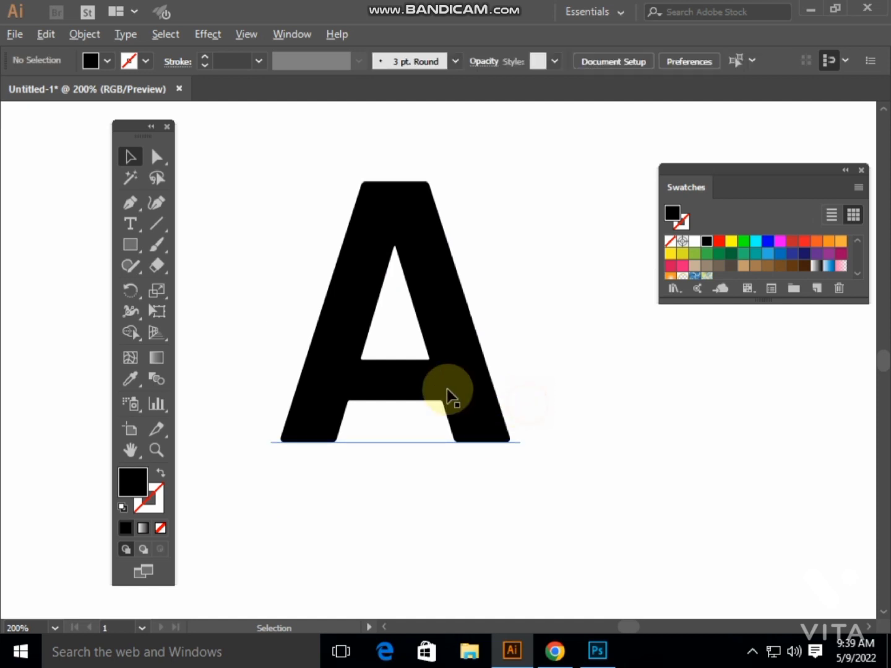
Zoom in on the letter A and switch to the Pen tool
scroll(448, 392, up, 2)
scroll(452, 394, up, 1)
drag(523, 371, 513, 416)
click(475, 443)
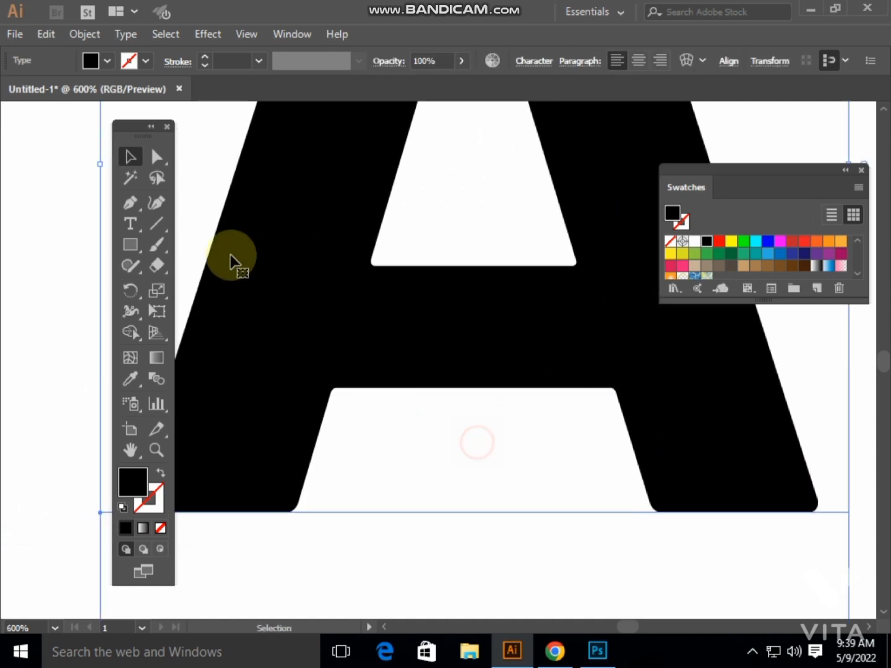
click(127, 204)
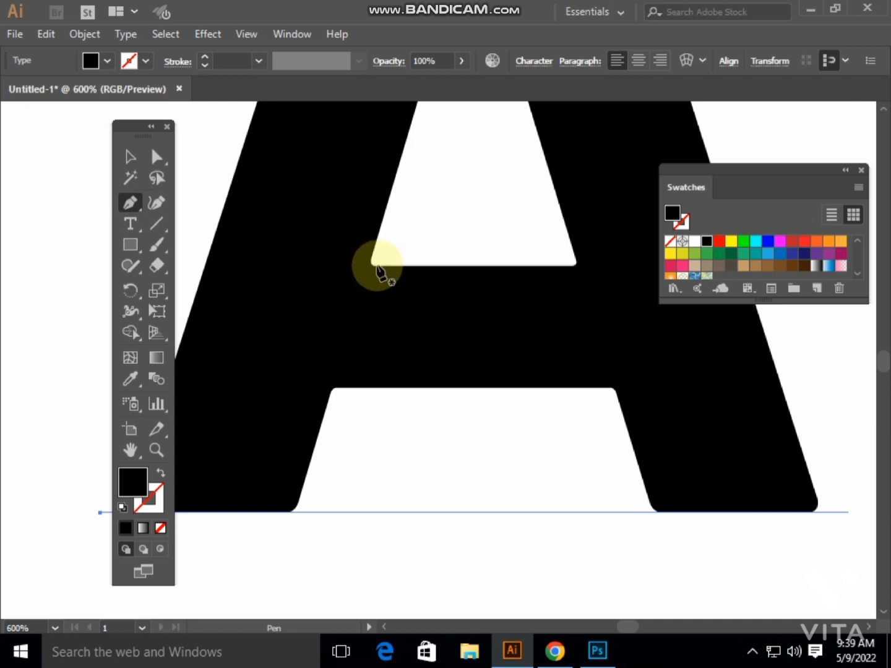
scroll(371, 243, up, 1)
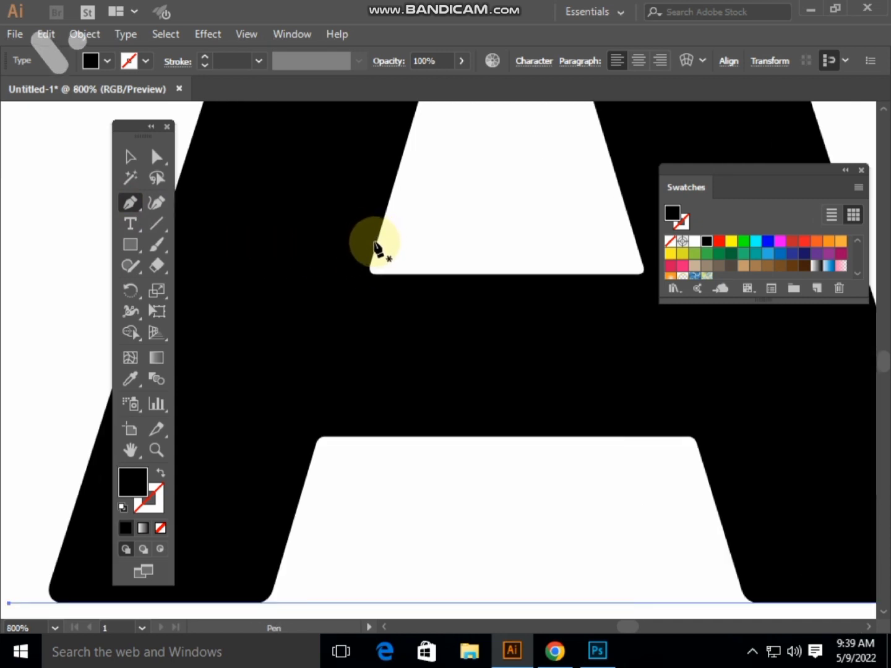
Trace a closed four-point trapezoid over the A's crossbar, fitted inside the letter's counter
click(375, 241)
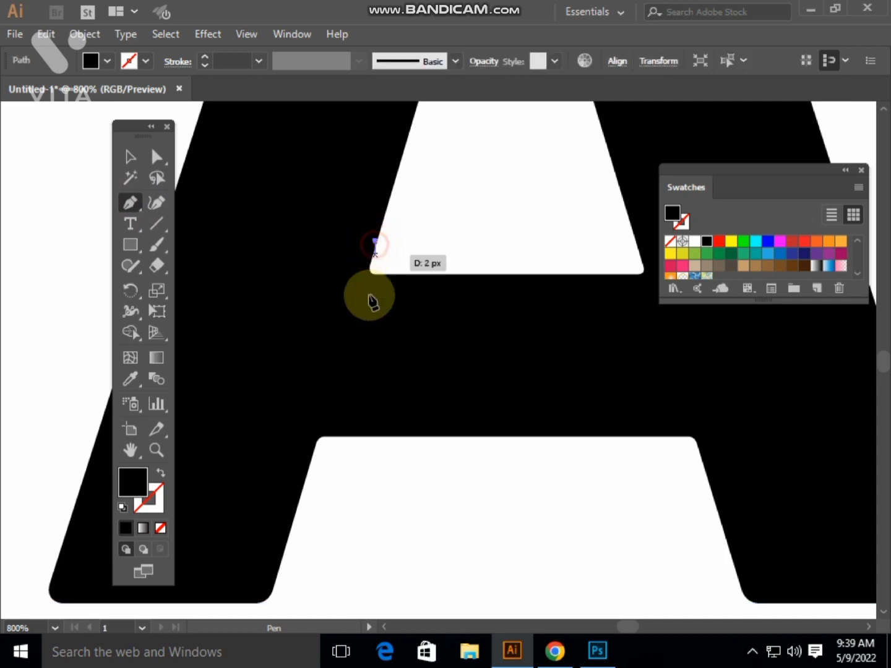
click(313, 456)
drag(464, 436, 313, 433)
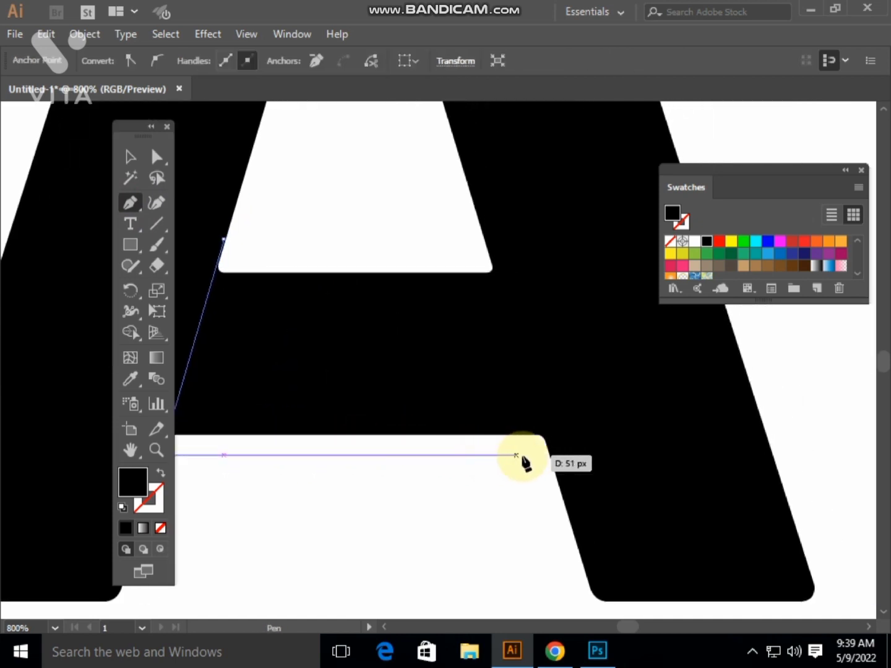
click(550, 456)
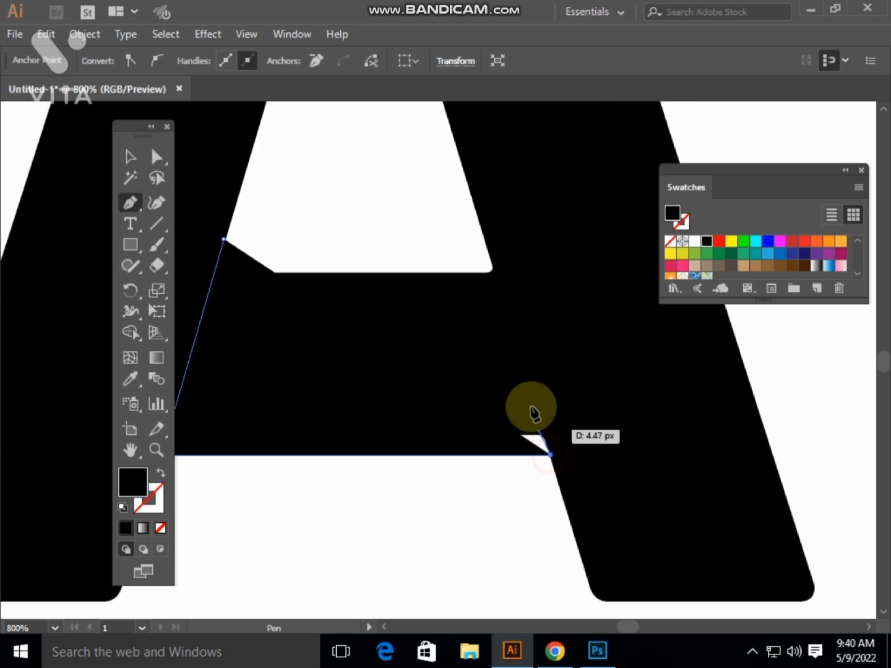
click(488, 246)
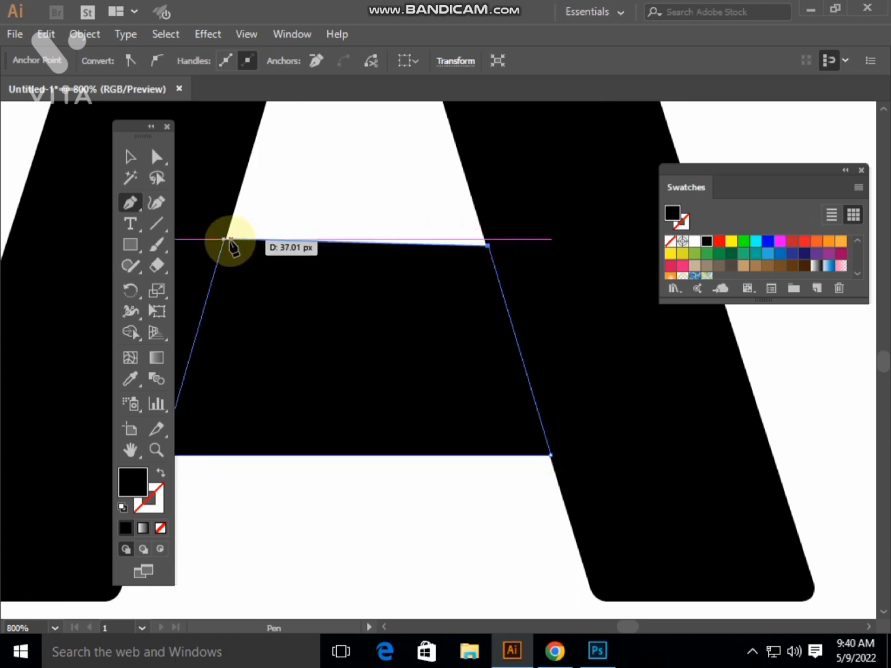
click(225, 239)
click(130, 156)
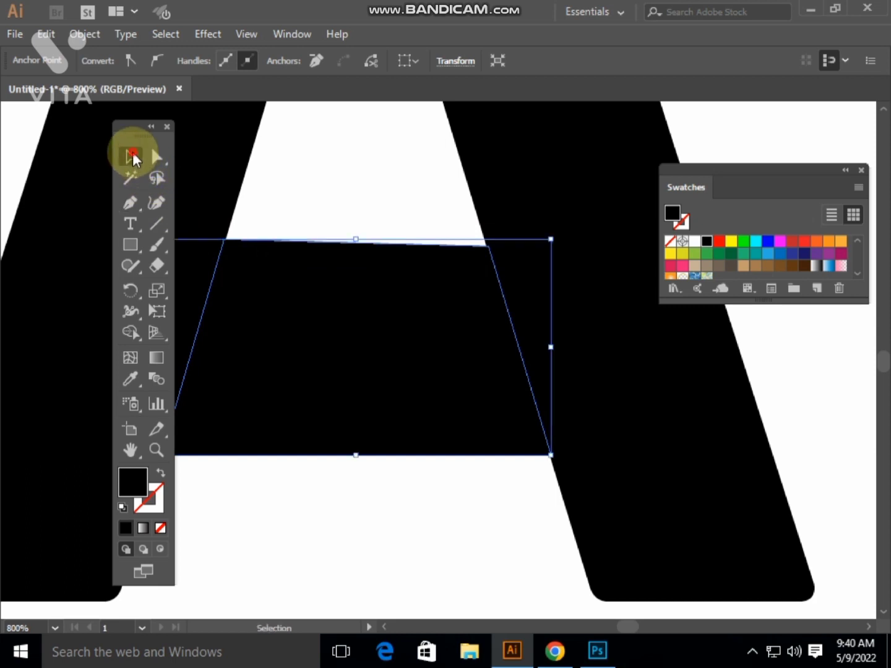
scroll(291, 187, down, 3)
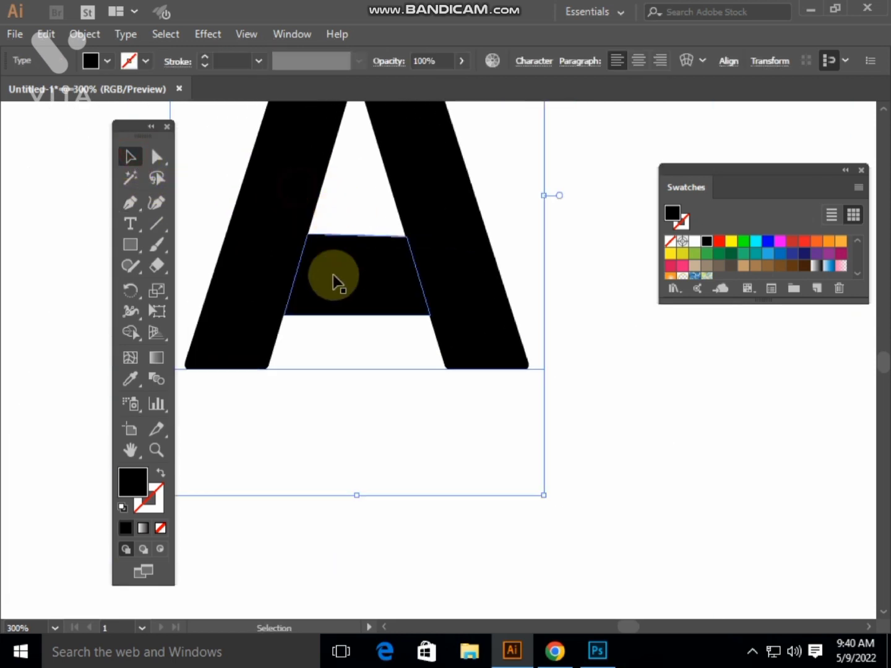
Fill the crossbar trapezoid with a bright green swatch
click(748, 245)
click(358, 423)
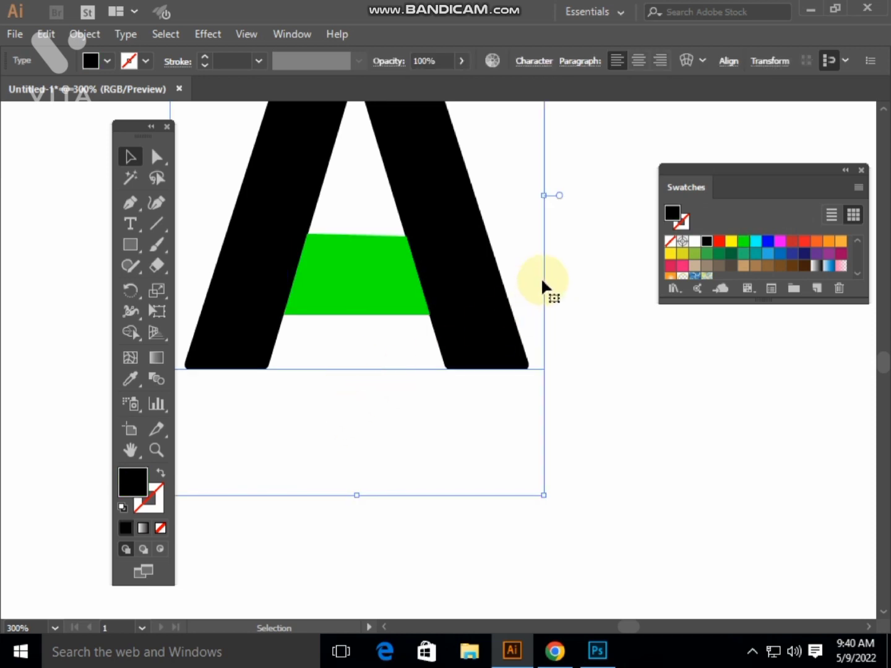
drag(474, 261, 592, 298)
click(279, 245)
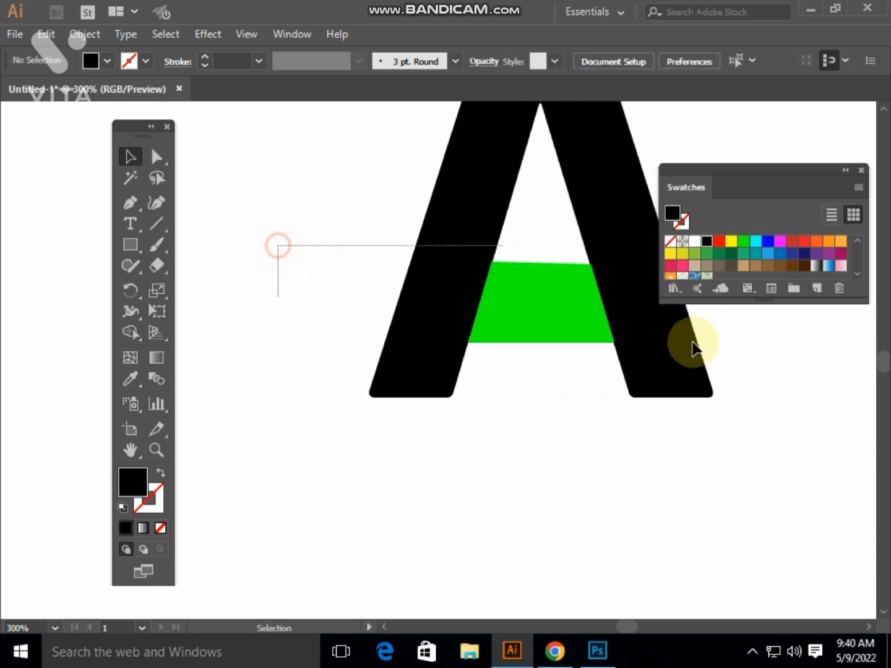
Marquee-select both the letter A and the green crossbar shape
key(ctrl+a)
key(shift+m)
key(ctrl+equal)
scroll(496, 242, down, 3)
drag(498, 242, 465, 364)
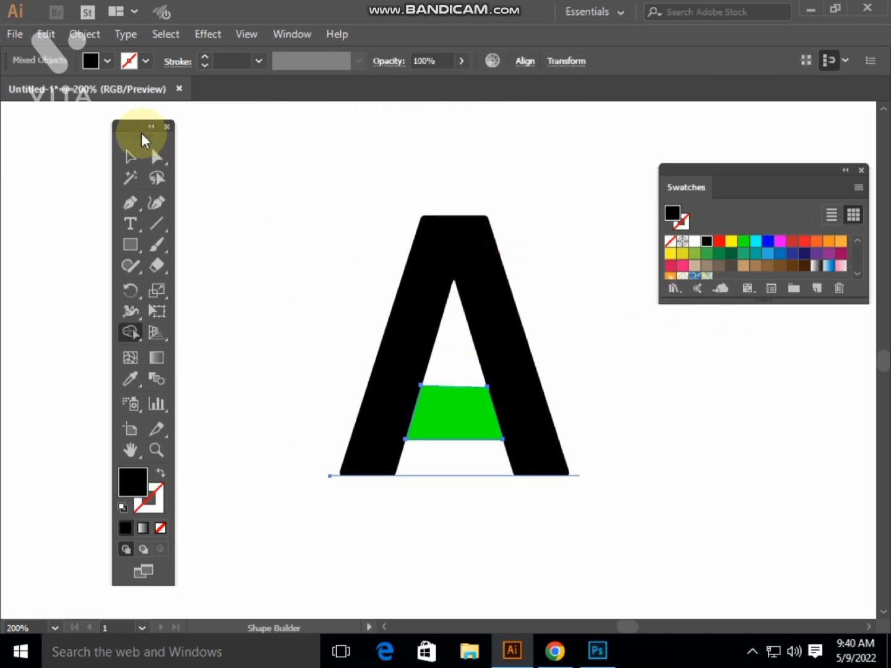
click(129, 158)
click(270, 235)
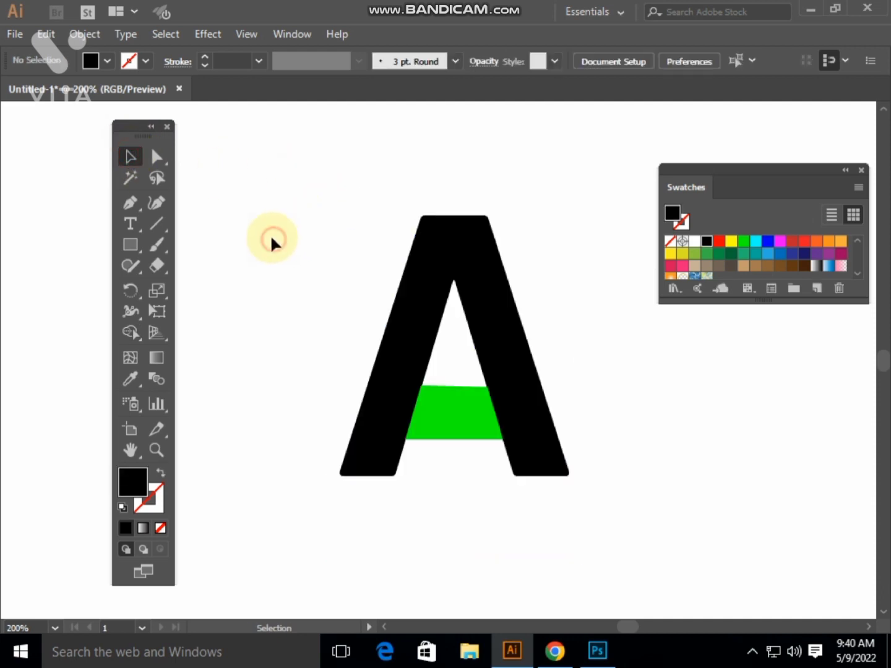
drag(244, 210, 710, 502)
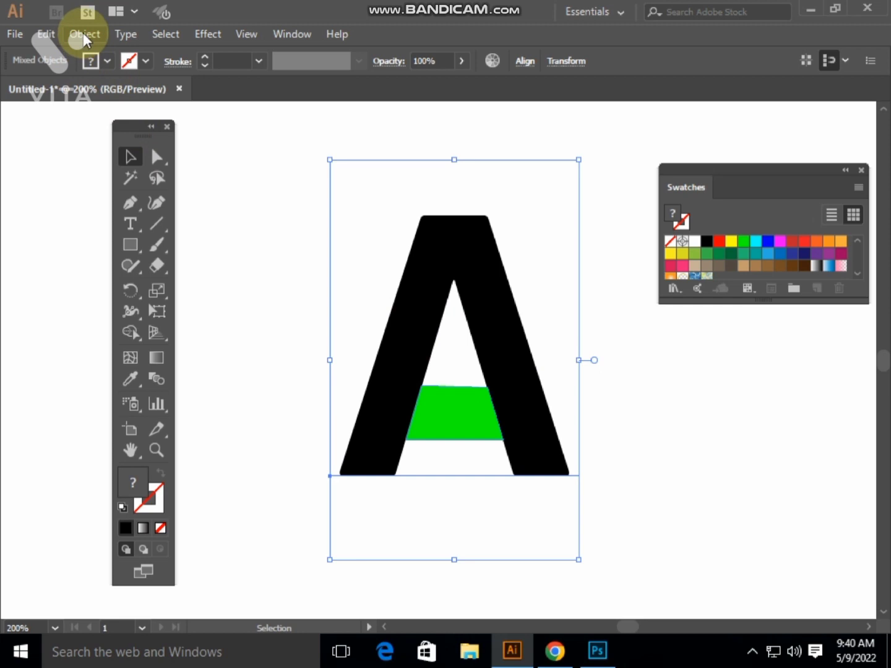
Expand the letter A into shapes and select it with the green crossbar
click(83, 34)
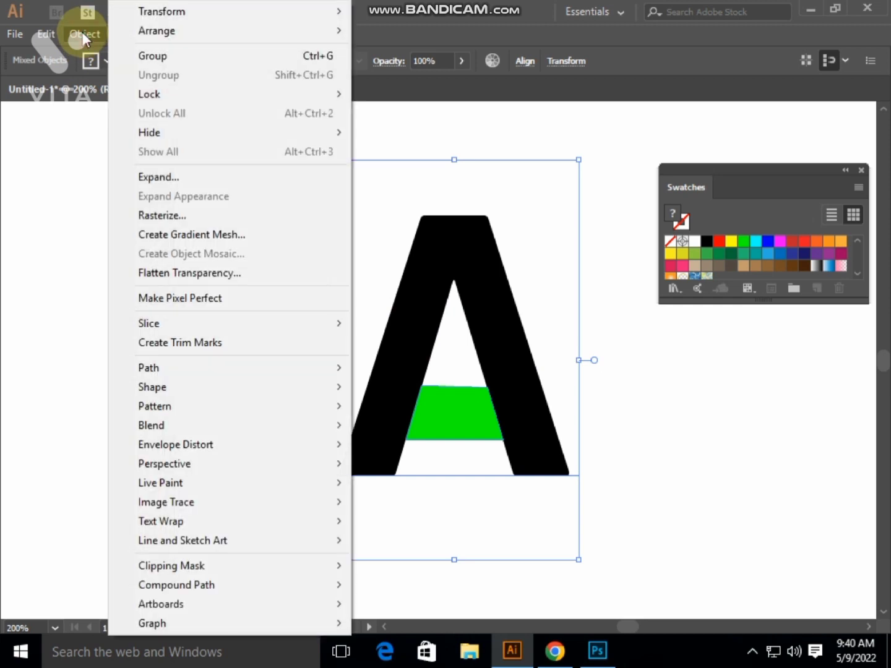
click(154, 176)
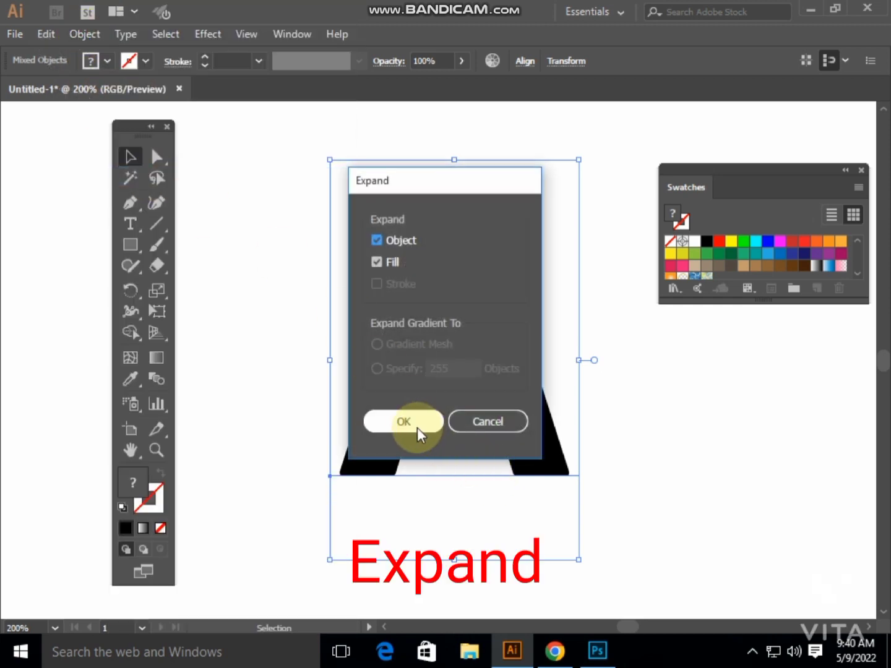
click(403, 421)
click(280, 356)
drag(561, 492, 608, 514)
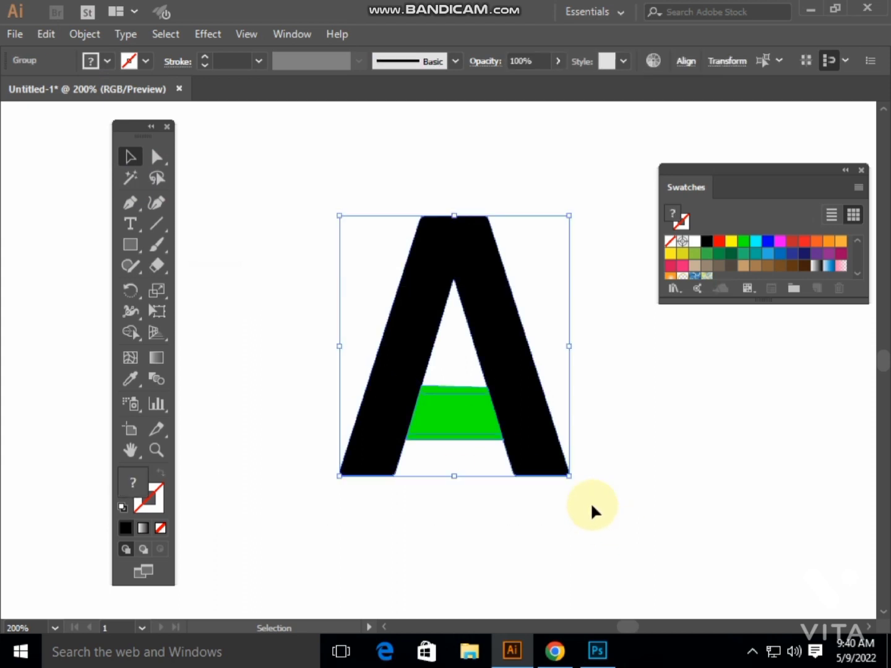
Use the Shape Builder to remove the crossbar and the triangle above it
double_click(130, 331)
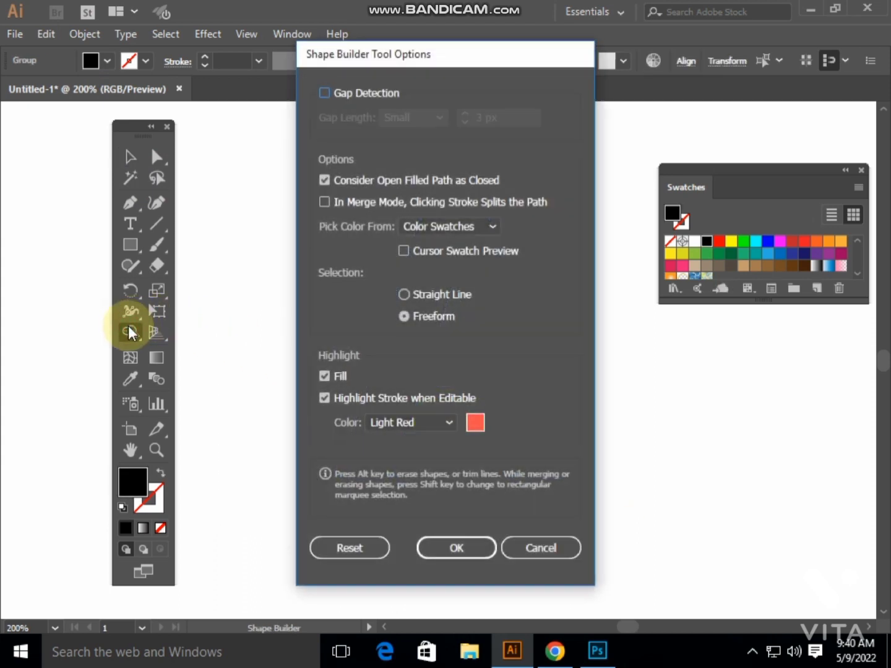
click(548, 548)
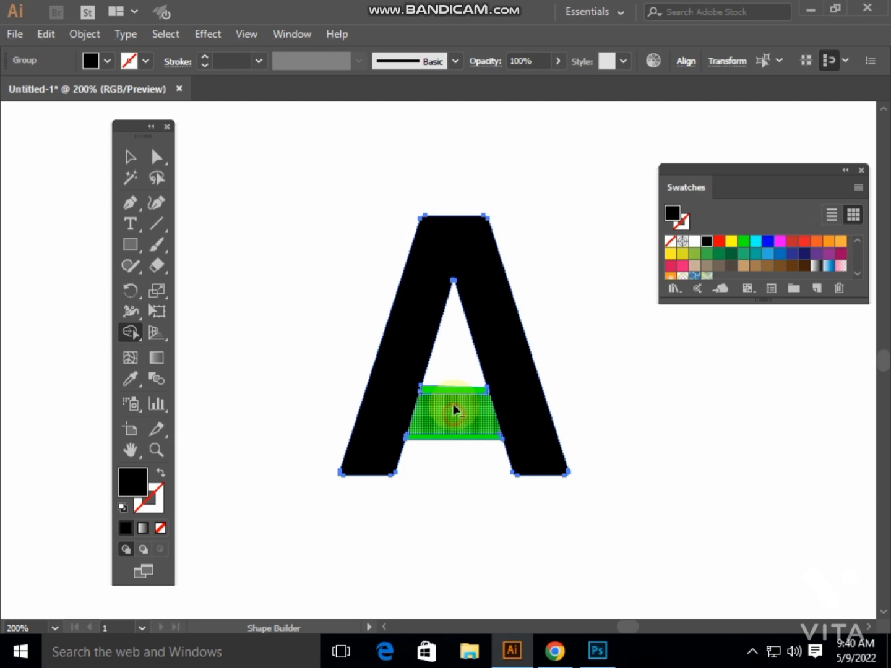
drag(453, 415, 453, 469)
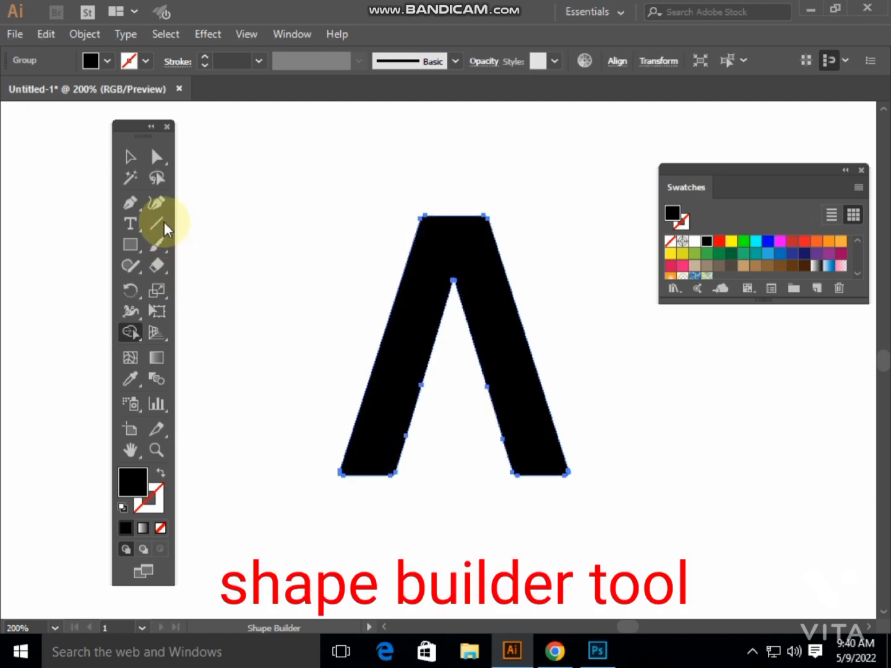
click(128, 156)
click(309, 151)
Move the crossbar-less Λ shape slightly left and up, then start a Pen path at its left foot
drag(517, 304, 440, 290)
click(568, 292)
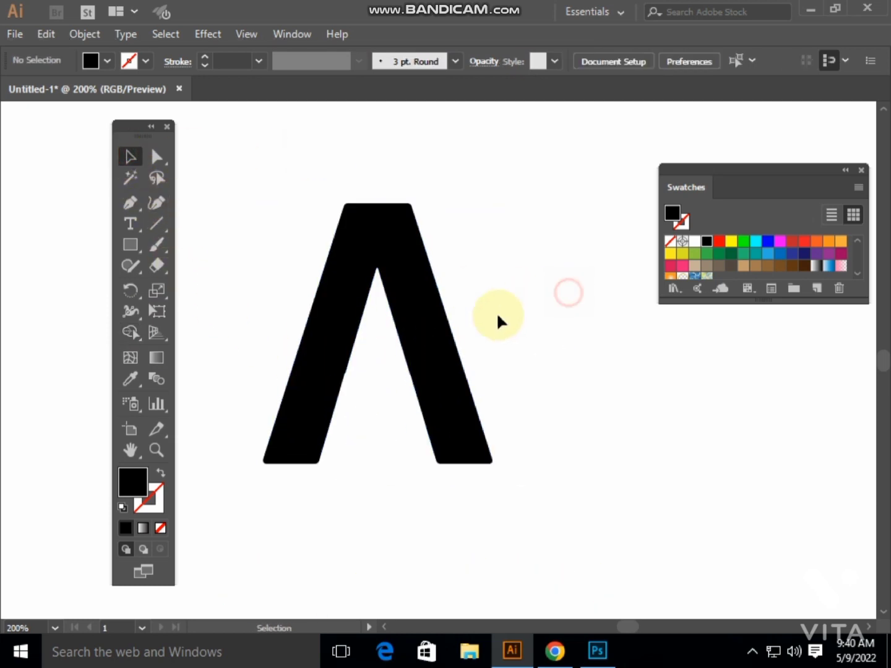
key(ctrl+z)
key(p)
click(384, 462)
Draw a closed curved swoosh from the A's bottom-left corner up past its upper right
drag(533, 381, 454, 441)
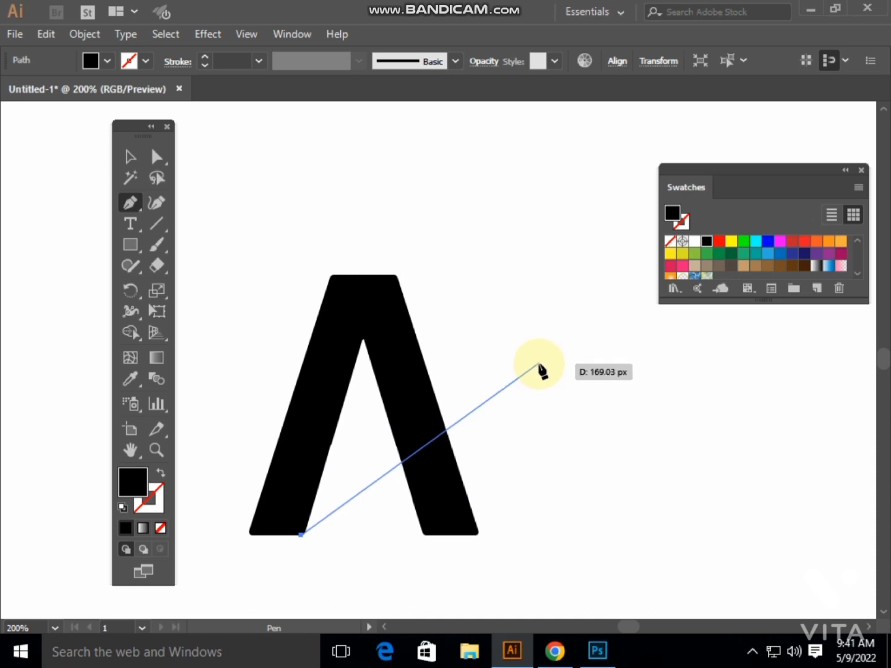
drag(514, 360, 671, 296)
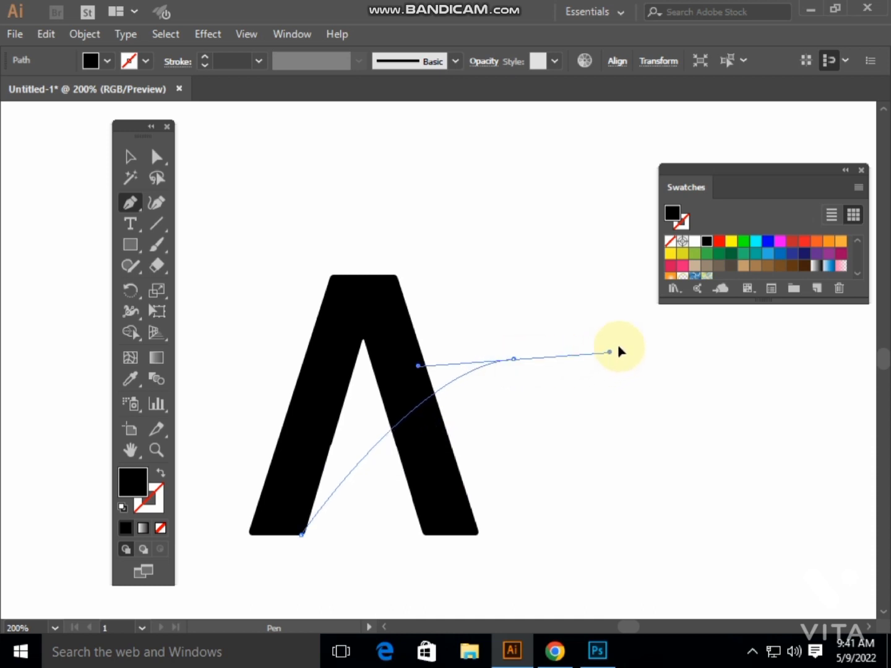
drag(500, 371, 590, 281)
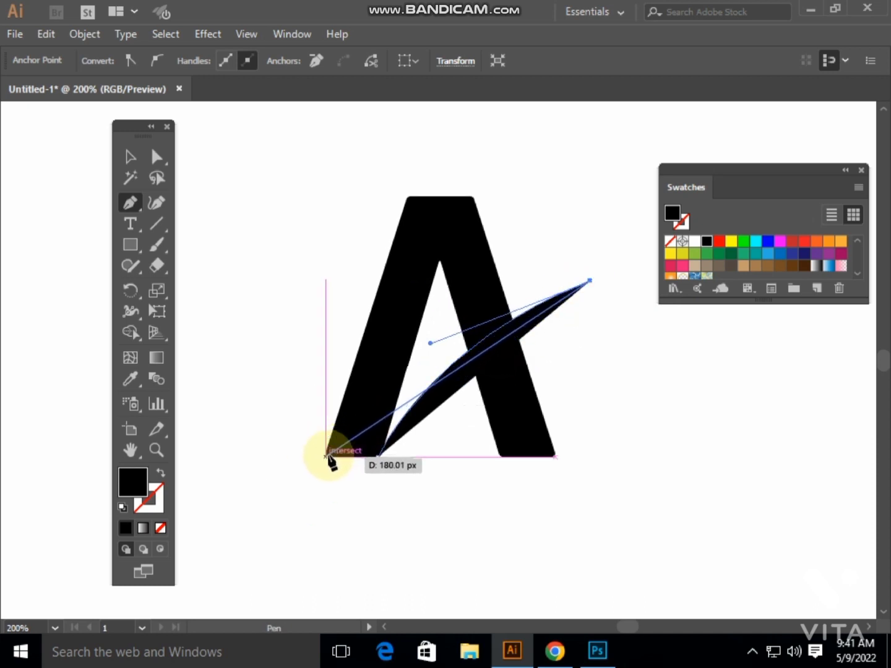
mouse_move(326, 457)
mouse_down()
mouse_move(282, 548)
mouse_move(221, 589)
mouse_up()
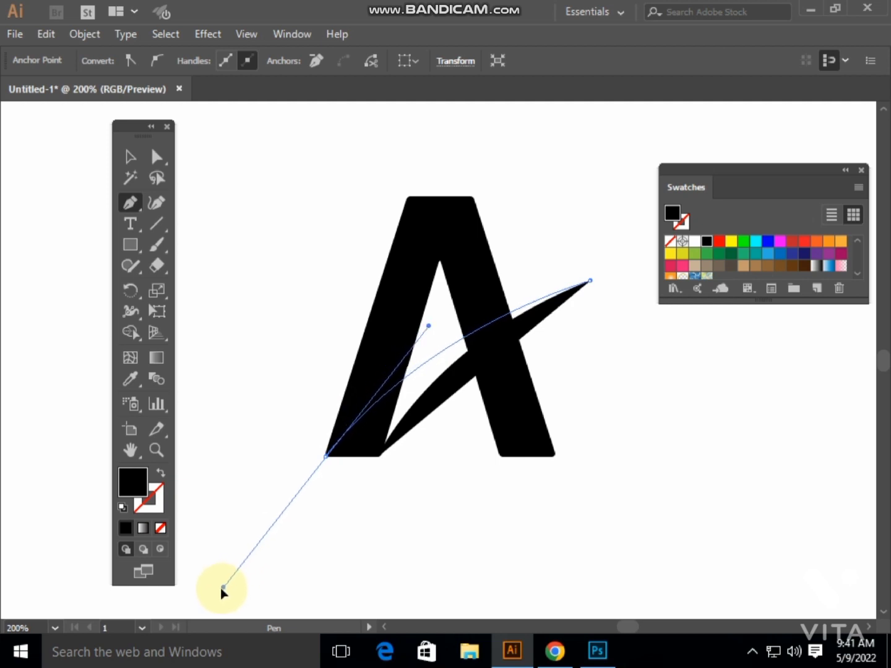
click(326, 457)
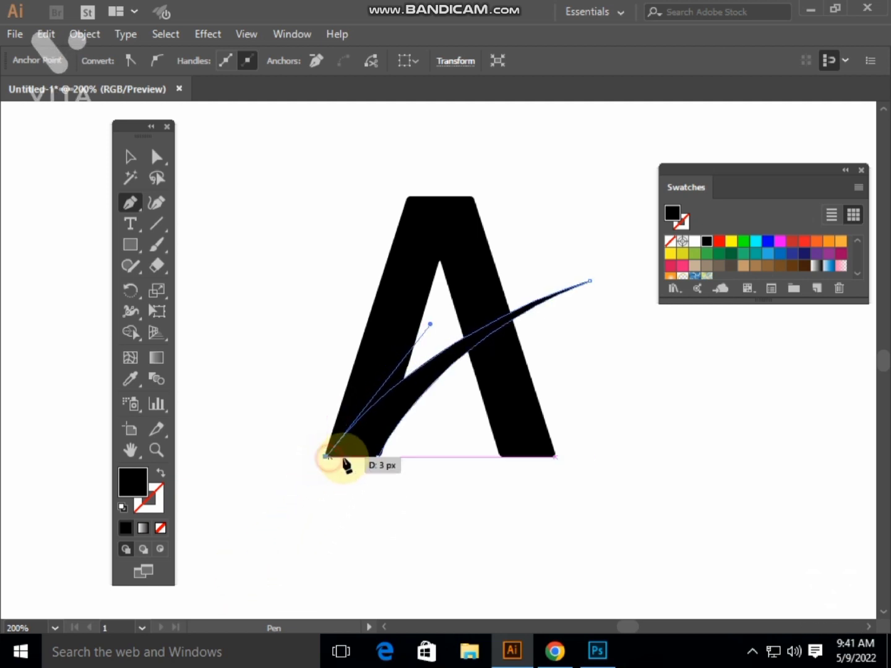
drag(347, 464, 380, 461)
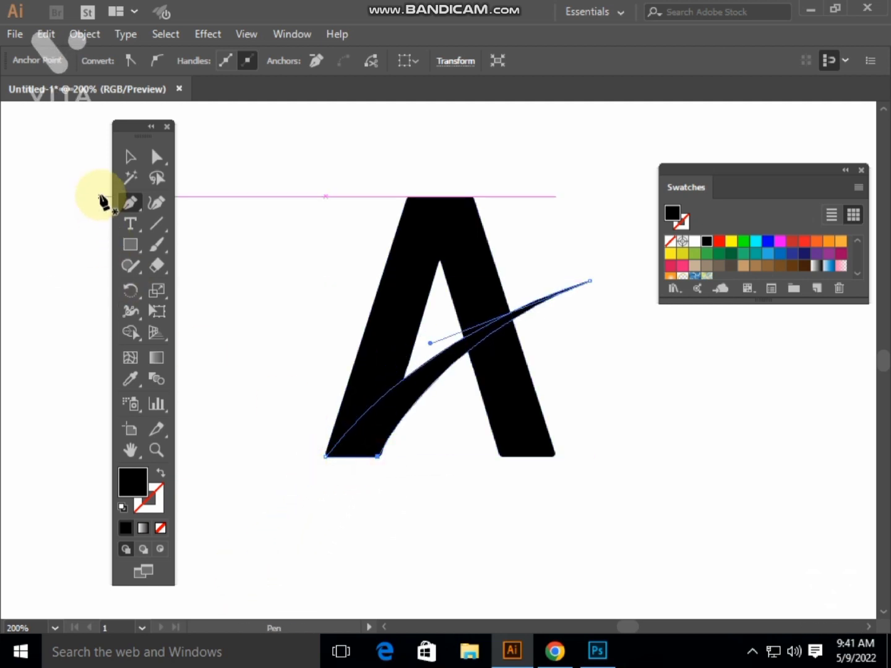
Fill the swoosh with a red swatch
click(130, 157)
click(269, 187)
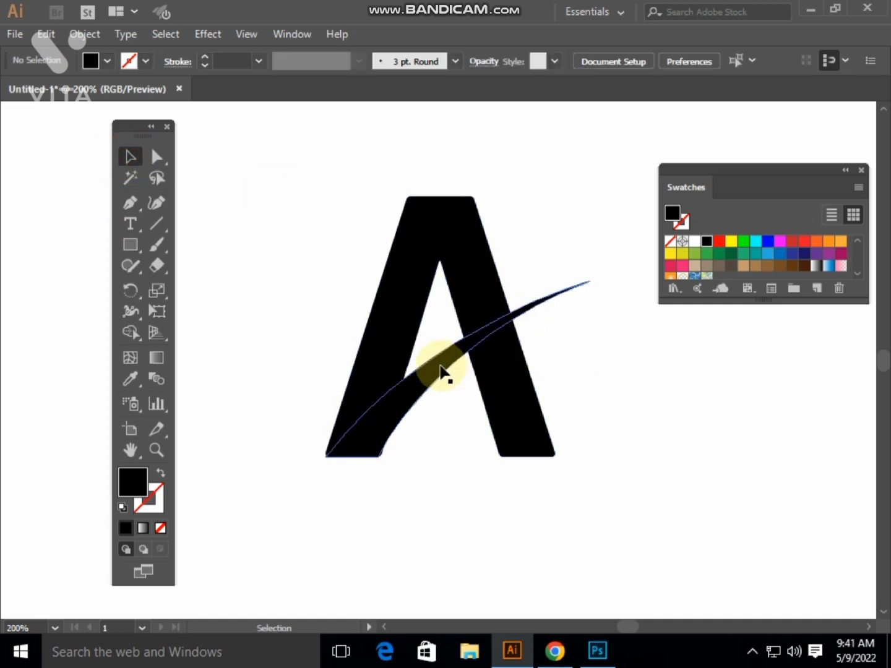
click(440, 371)
click(792, 240)
click(695, 346)
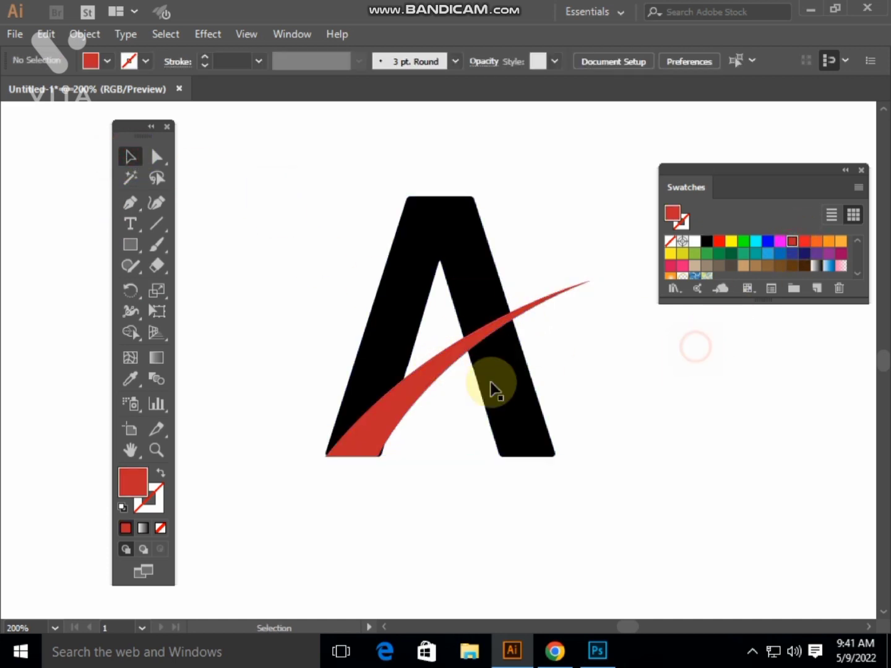
click(419, 390)
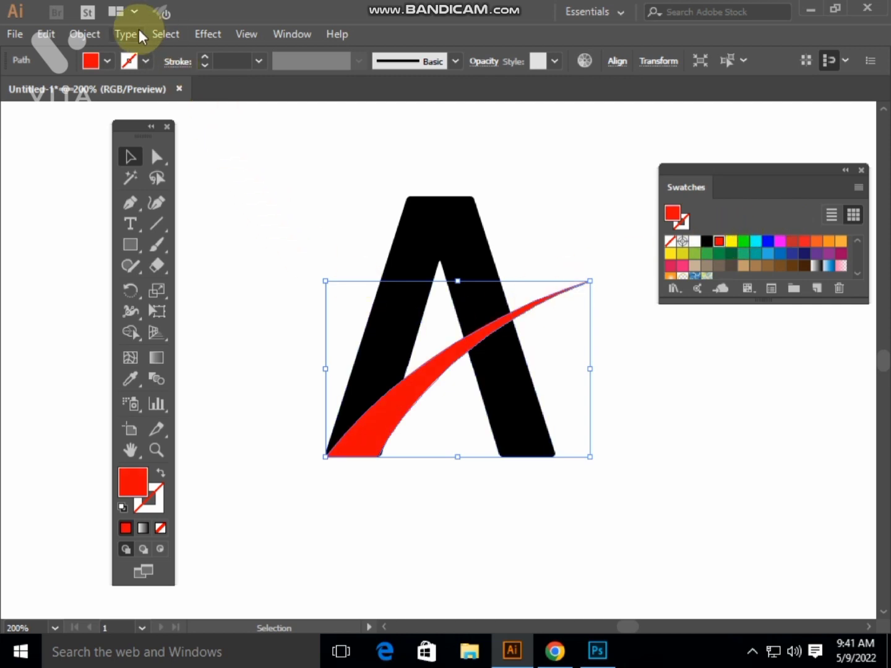
Create a 10 px Offset Path copy around the red swoosh
drag(241, 190, 432, 441)
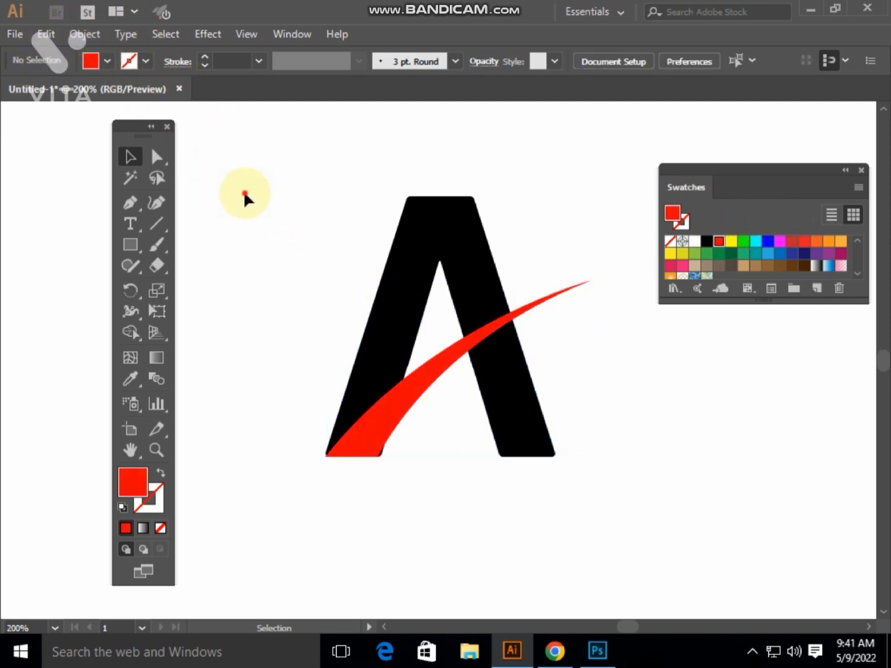
click(249, 387)
click(357, 445)
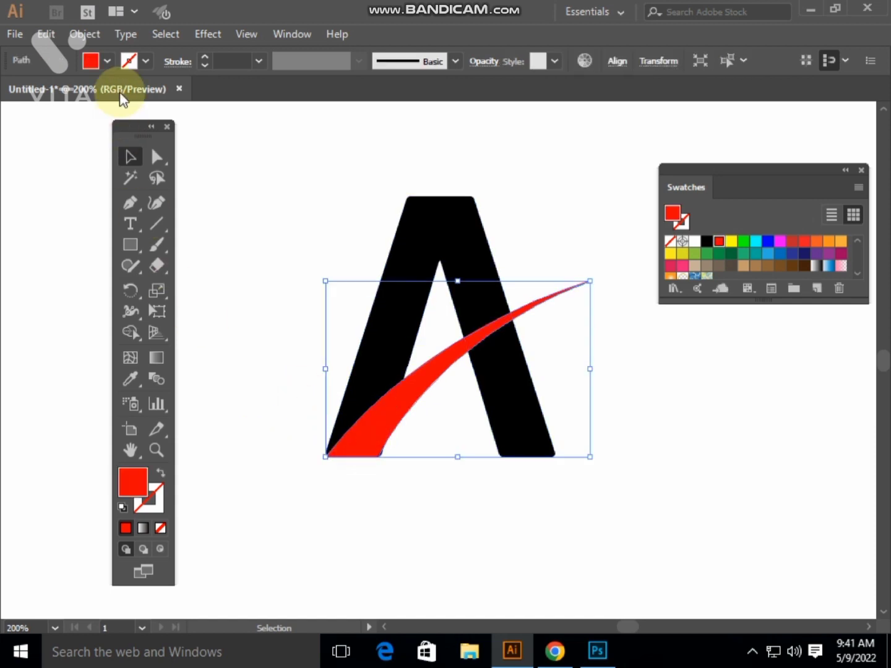
click(86, 33)
mouse_move(164, 368)
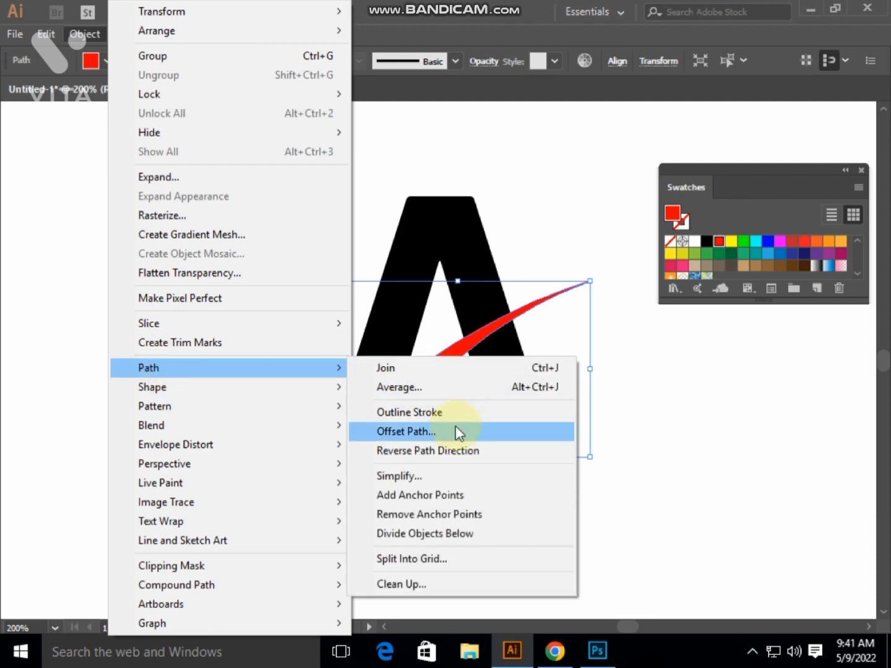
click(451, 431)
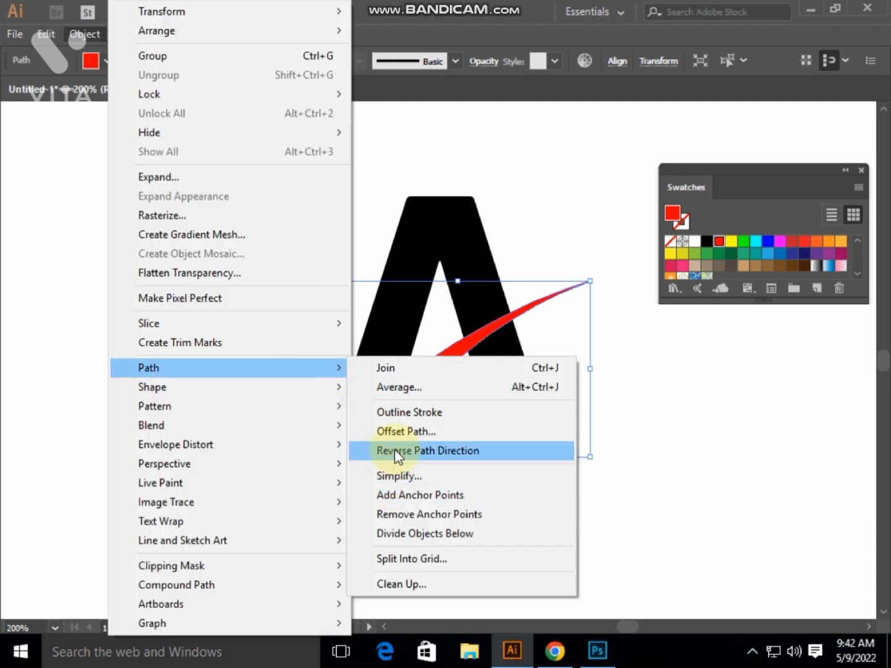
click(405, 431)
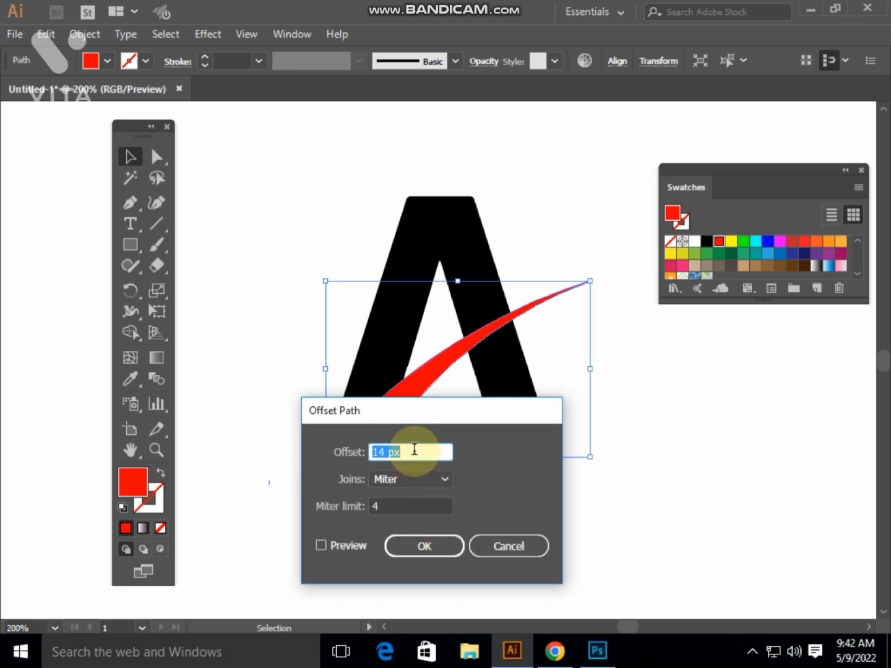
click(421, 546)
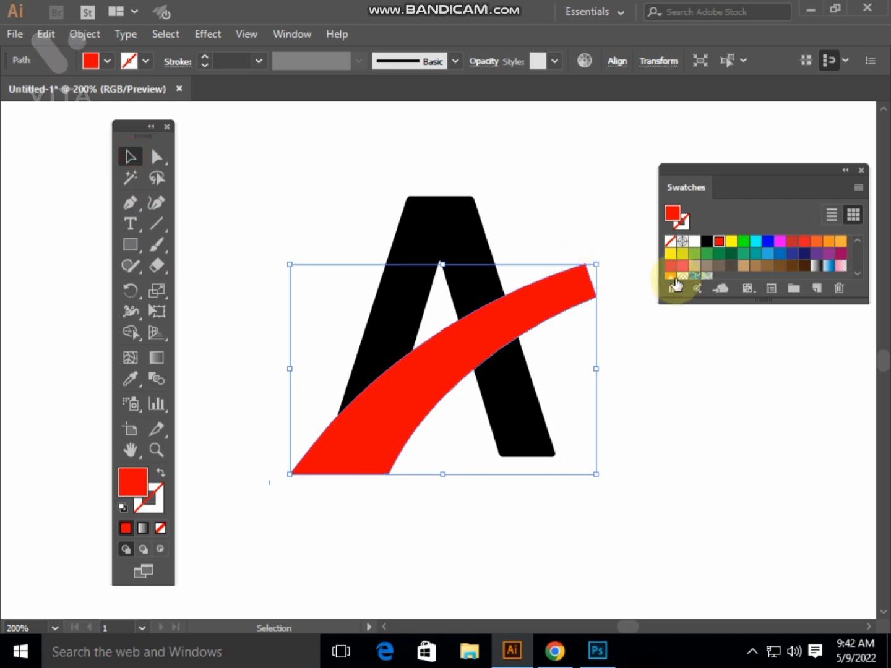
Fill the offset copy green and marquee-select all the artwork
click(744, 243)
click(660, 370)
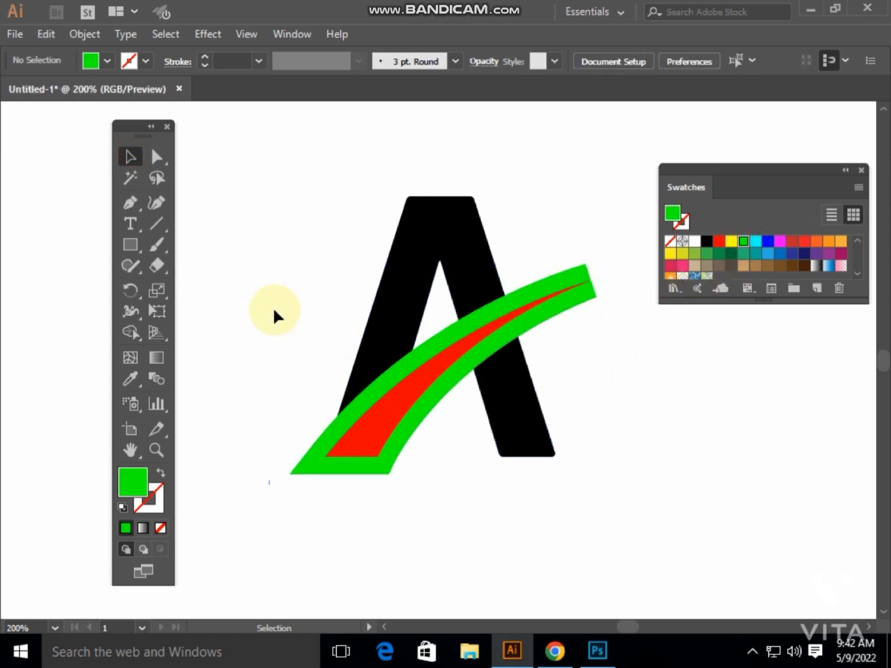
drag(273, 309, 597, 473)
scroll(488, 358, up, 2)
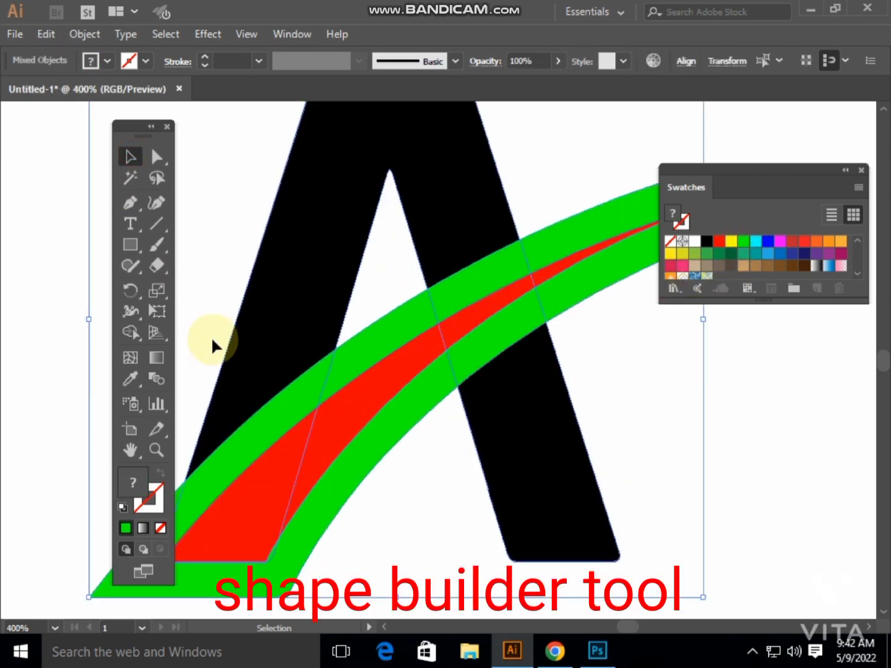
Delete the green band pieces around the swoosh with the Shape Builder, leaving white gaps in the A's legs
click(131, 334)
mouse_move(324, 414)
mouse_down()
mouse_move(495, 332)
mouse_move(552, 282)
mouse_up()
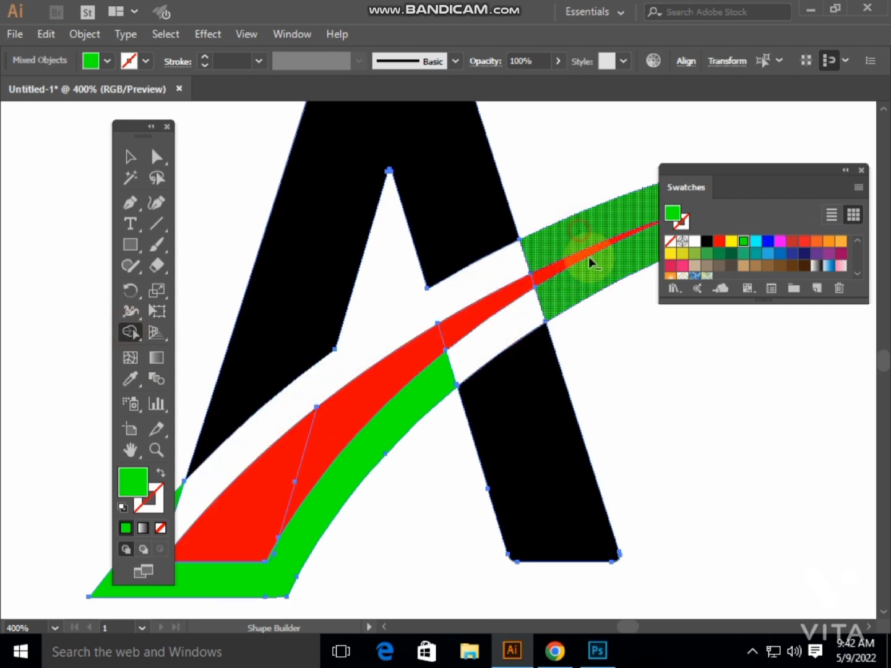
alt+click(589, 257)
alt+click(363, 465)
scroll(361, 426, down, 3)
scroll(362, 427, left, 3)
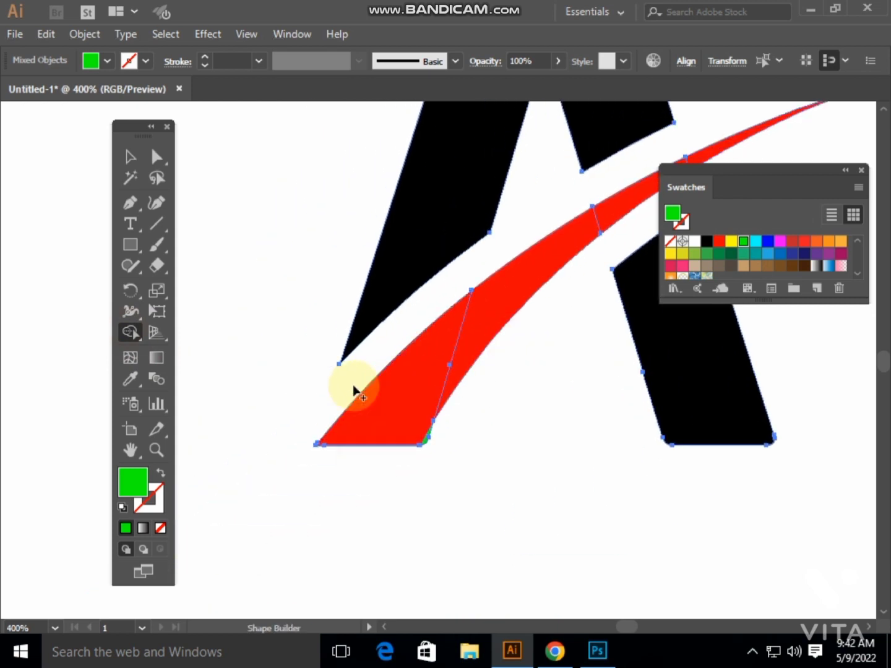
scroll(427, 454, up, 1)
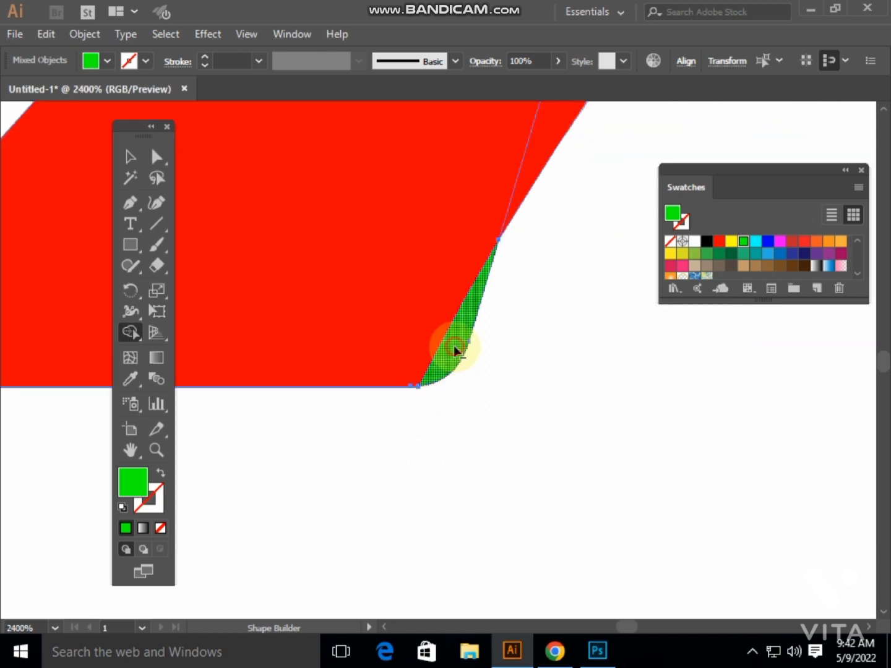
alt+click(454, 349)
scroll(455, 349, down, 3)
scroll(454, 349, down, 2)
scroll(493, 342, up, 3)
scroll(493, 342, right, 2)
Merge the swoosh pieces into one solid green shape and deselect
drag(539, 319, 348, 487)
scroll(371, 470, down, 1)
scroll(488, 388, up, 5)
click(446, 329)
scroll(522, 332, down, 3)
scroll(522, 354, down, 2)
scroll(522, 354, down, 1)
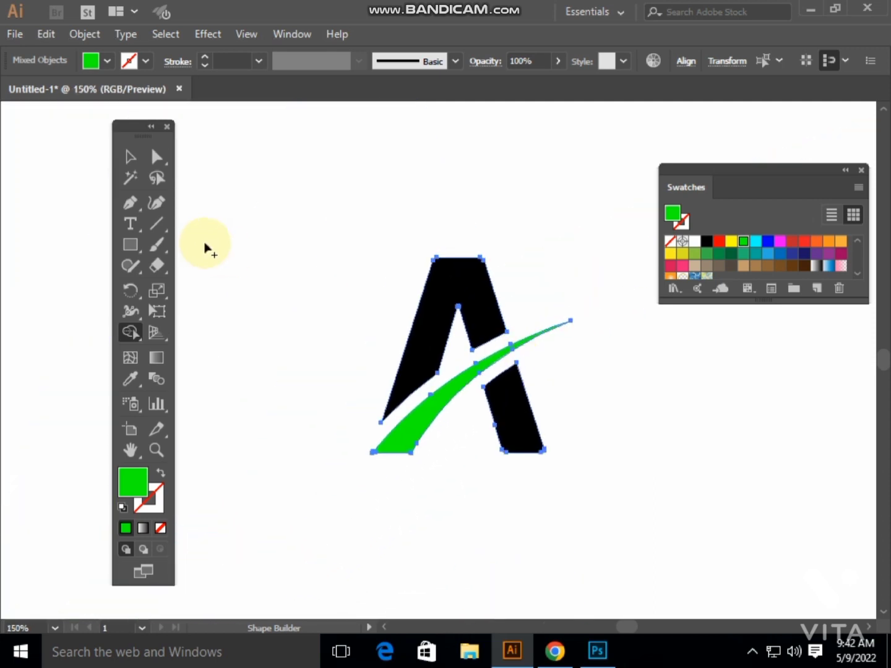
click(131, 160)
click(413, 164)
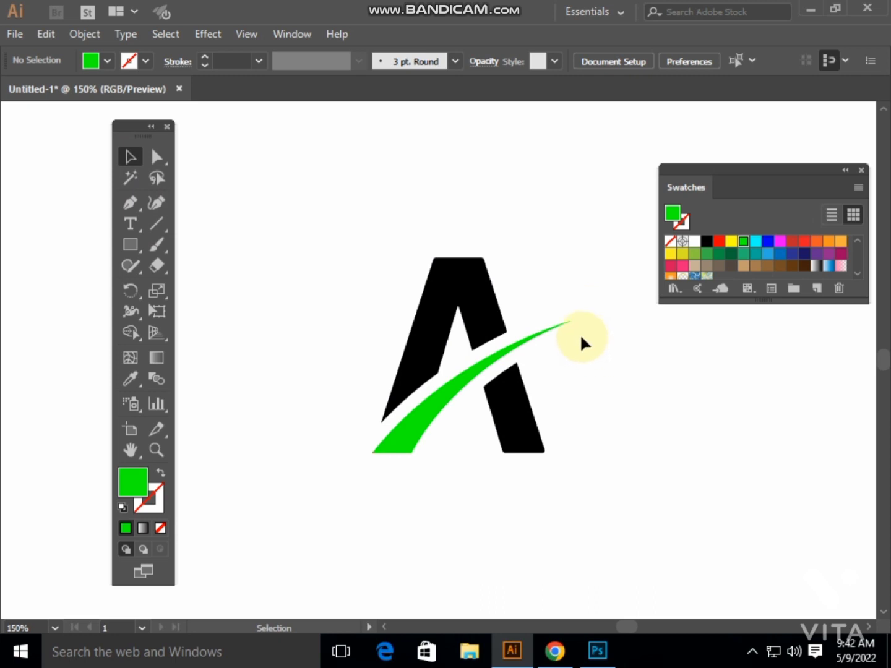
Draw a small green triangle with the Polygon tool beyond the swoosh tip
scroll(579, 336, up, 1)
scroll(578, 336, up, 2)
scroll(578, 335, up, 1)
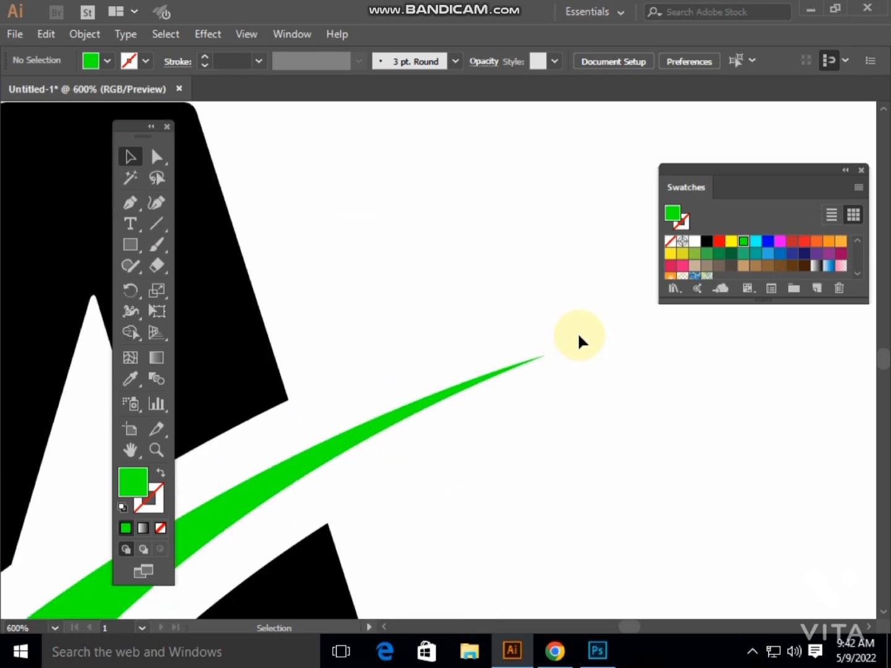
drag(578, 336, 434, 228)
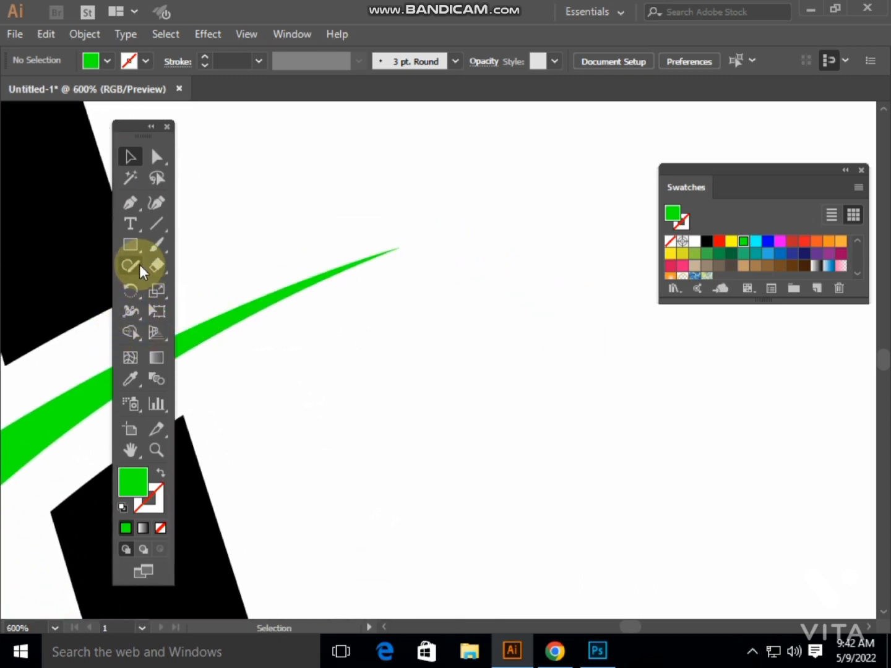
click(140, 250)
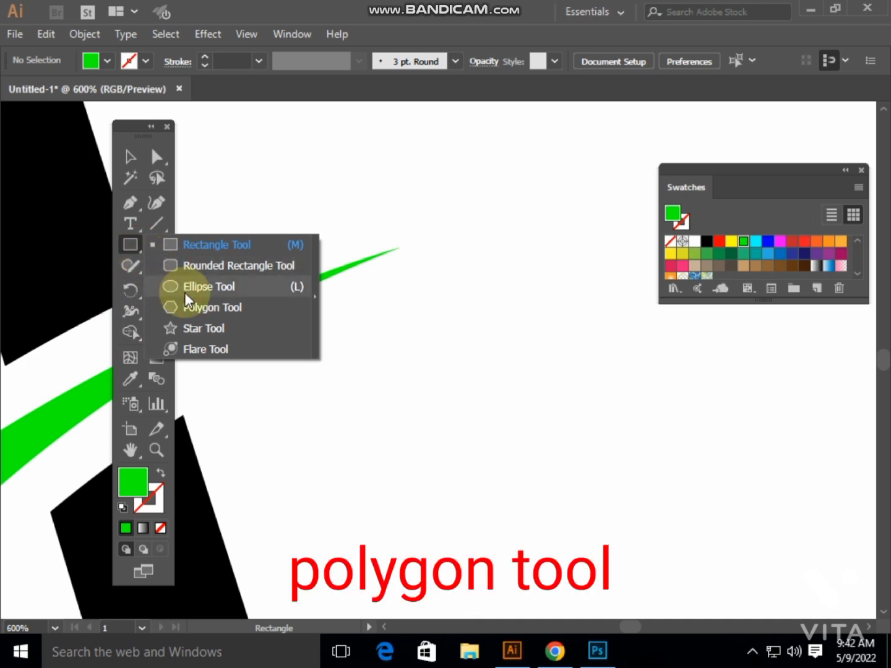
click(188, 309)
click(429, 384)
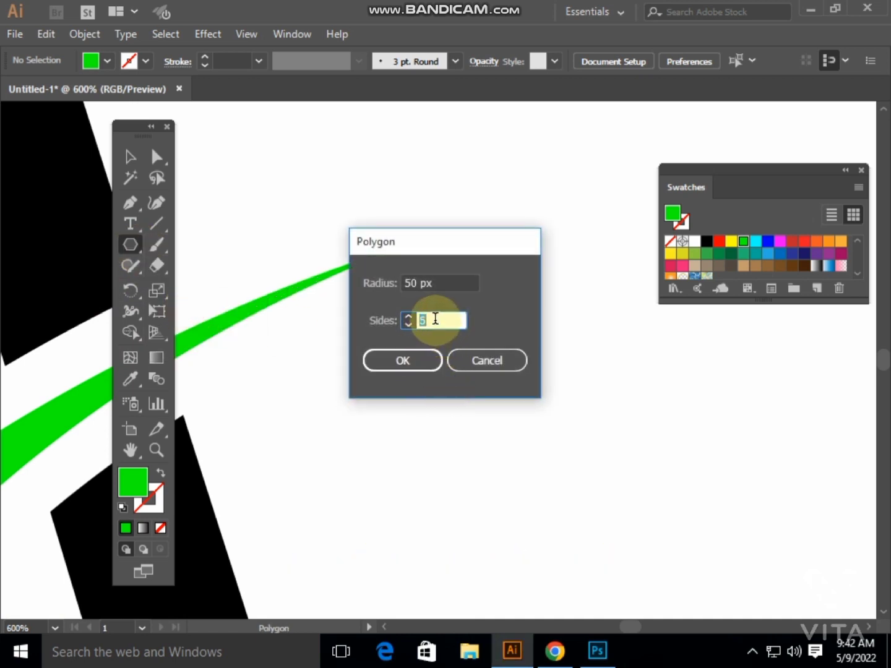
click(415, 362)
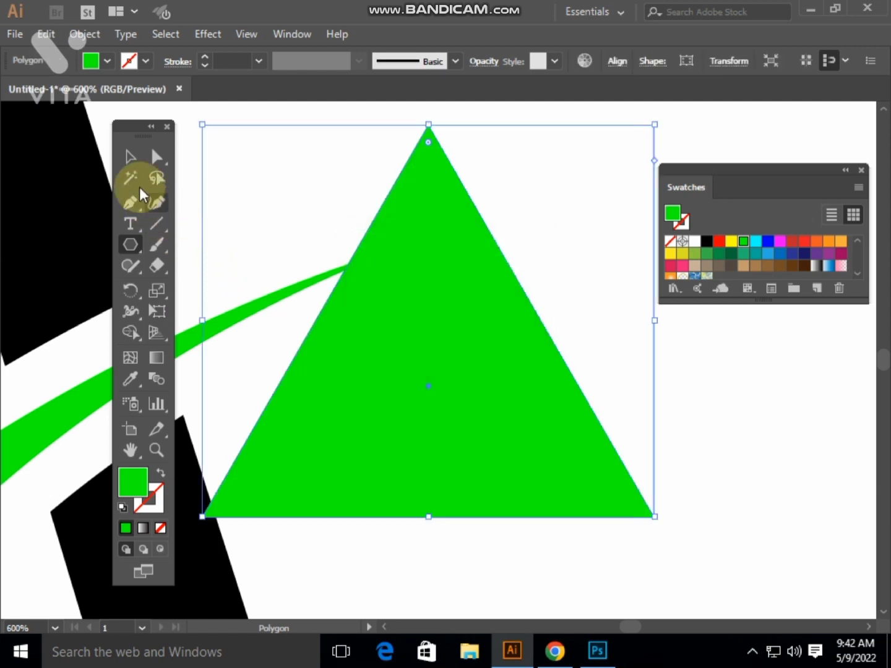
drag(429, 131, 433, 298)
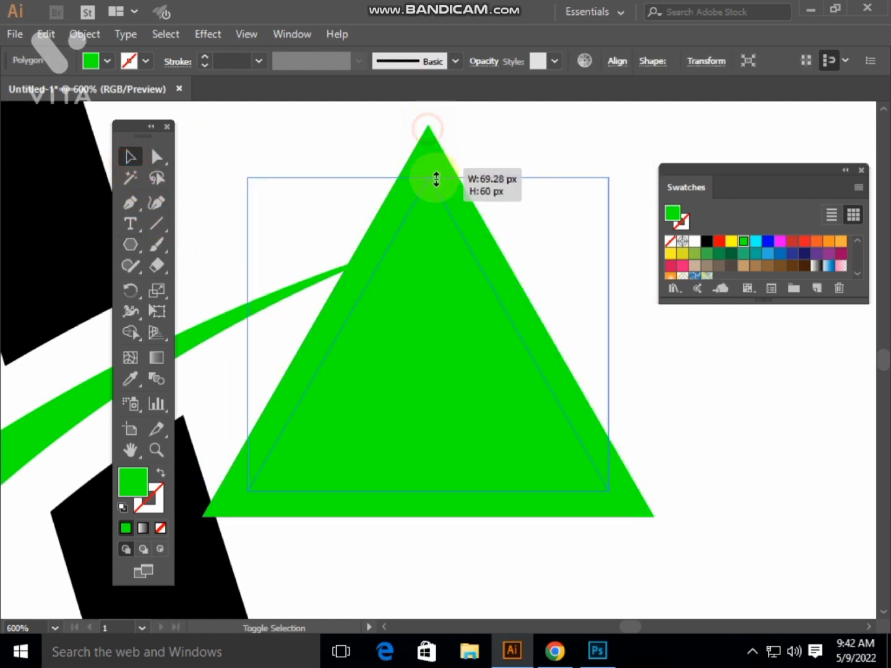
Rotate the triangle along the swoosh and place it on the tip as an arrowhead, zooming out to 200%
click(593, 316)
click(464, 384)
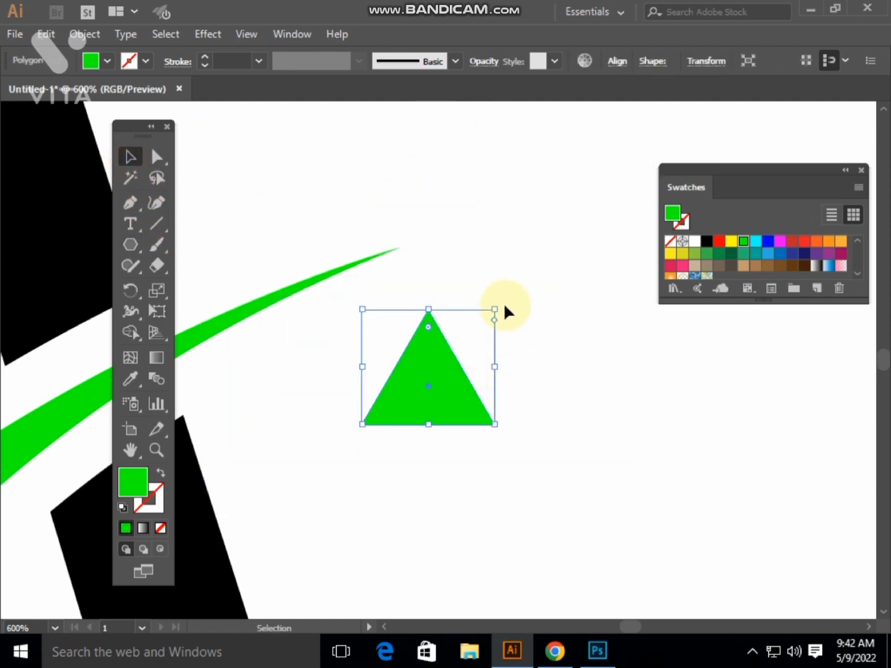
drag(500, 304, 562, 405)
click(596, 428)
drag(460, 388, 433, 246)
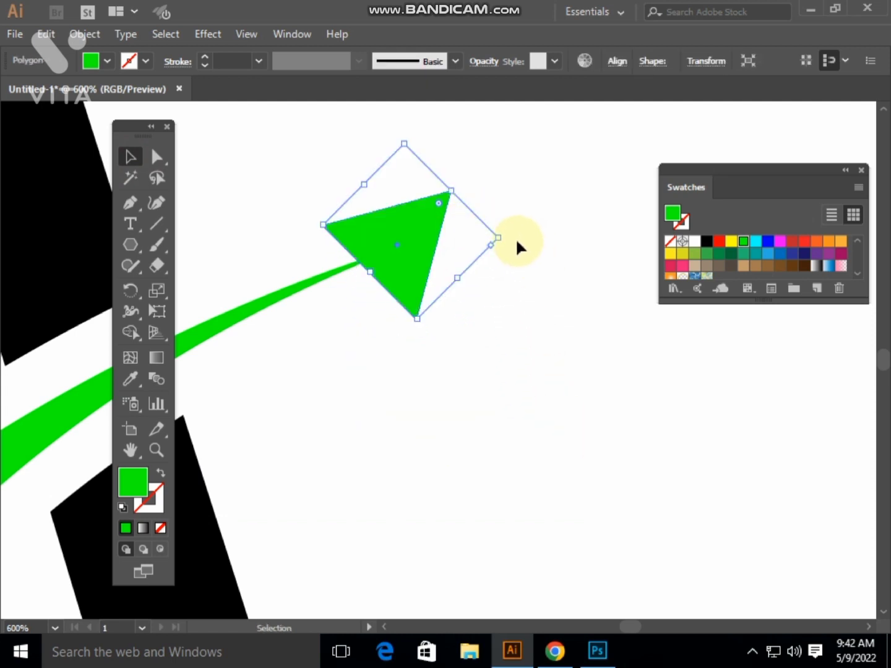
drag(509, 240, 511, 283)
click(566, 308)
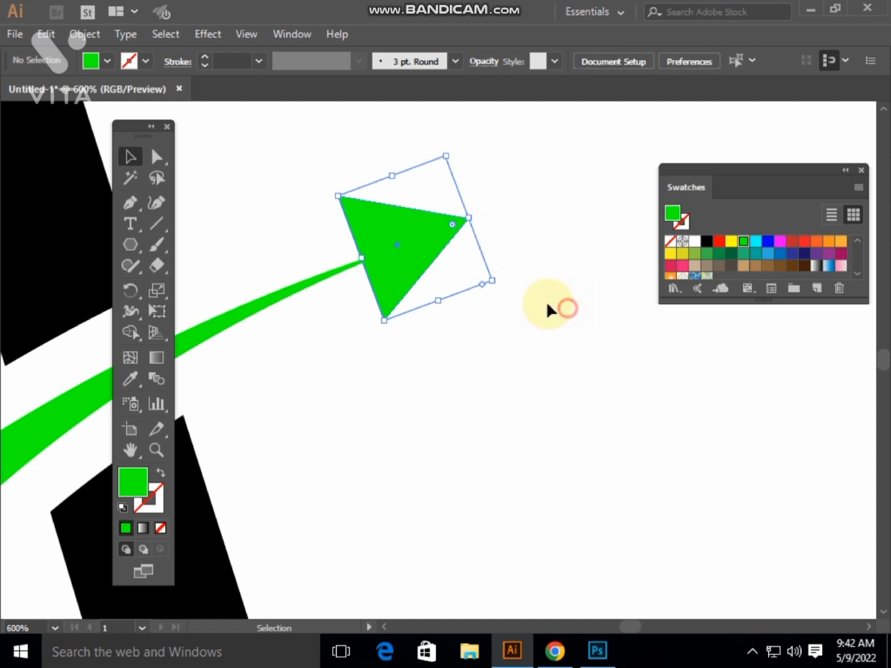
mouse_move(427, 262)
mouse_down()
mouse_move(428, 273)
mouse_move(402, 284)
mouse_up()
click(525, 323)
click(486, 322)
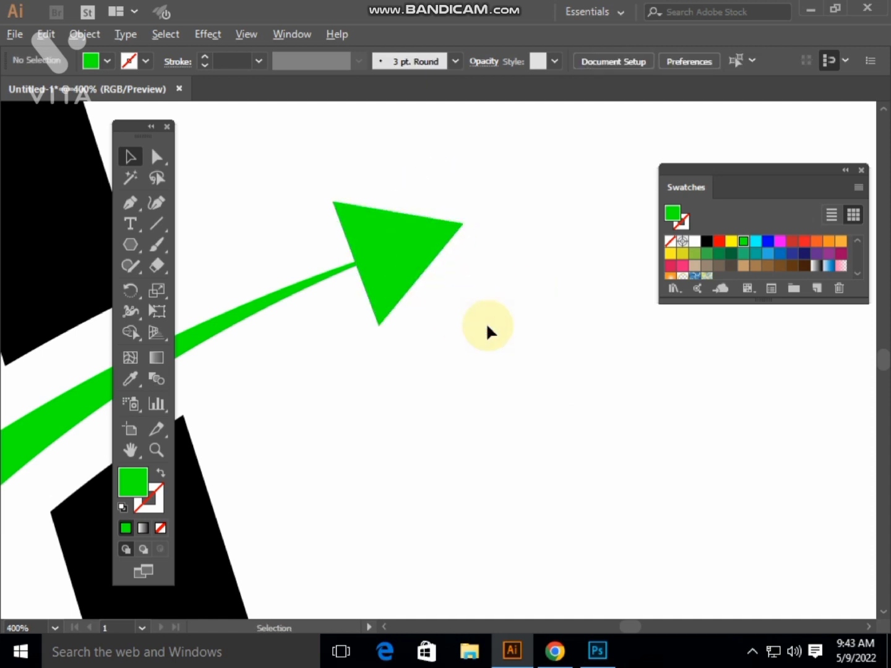
alt+scroll(486, 322, down, 3)
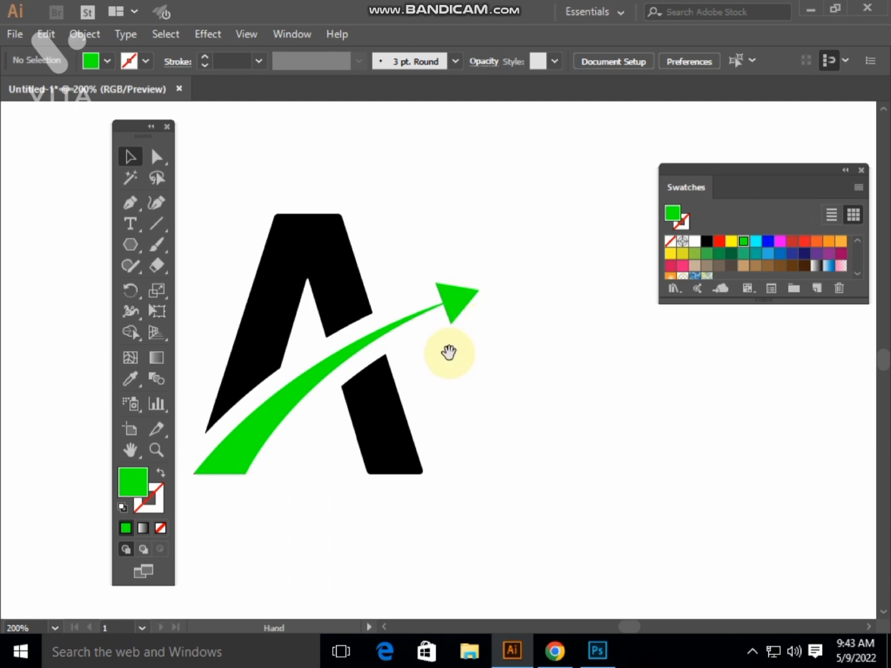
Fill the letter A shapes with blue
drag(448, 352, 553, 322)
scroll(460, 334, left, 3)
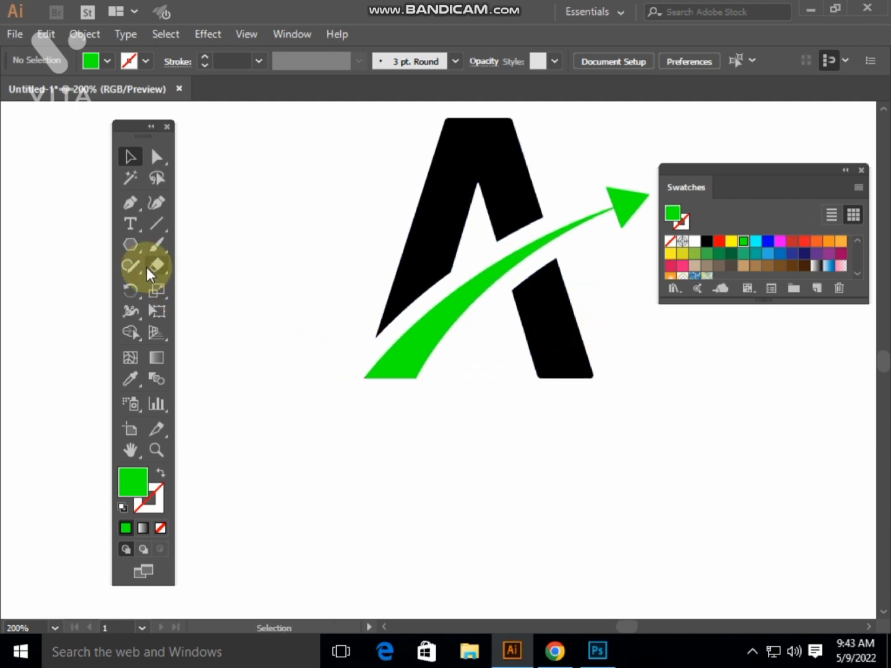
click(423, 219)
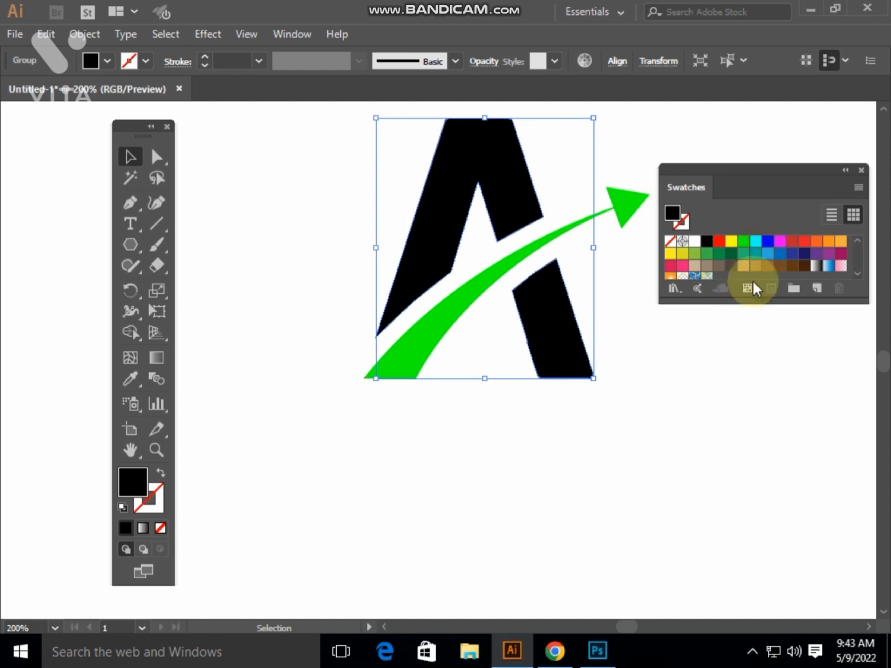
click(768, 243)
click(715, 378)
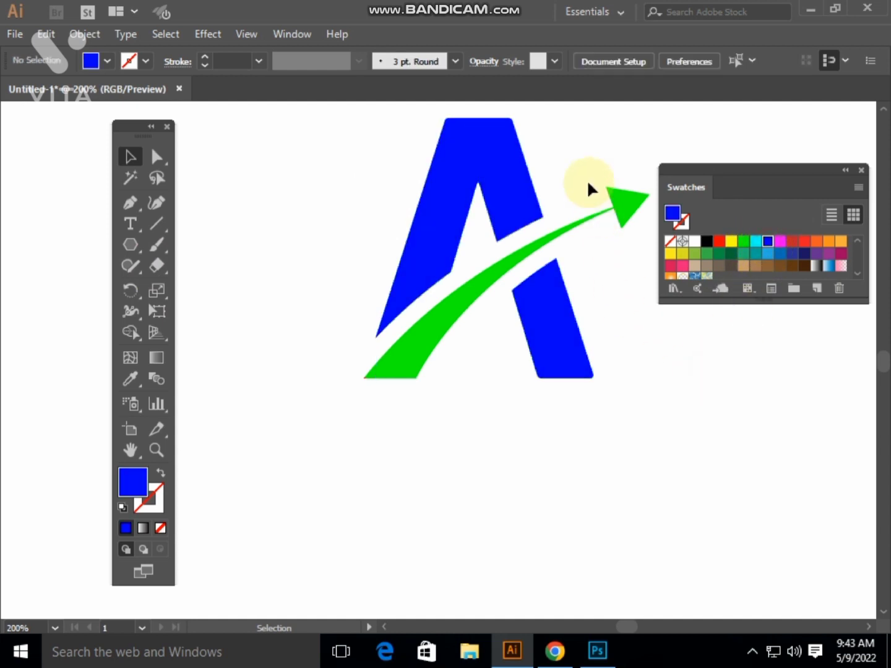
Unite the swoosh and arrowhead in Pathfinder and fill the combined shape red
drag(640, 250, 641, 250)
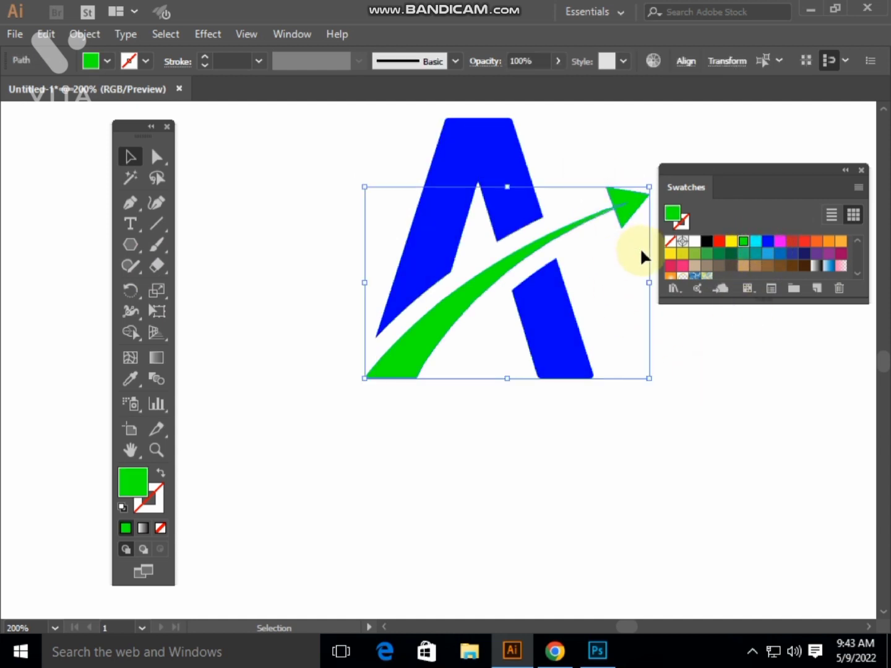
key(a)
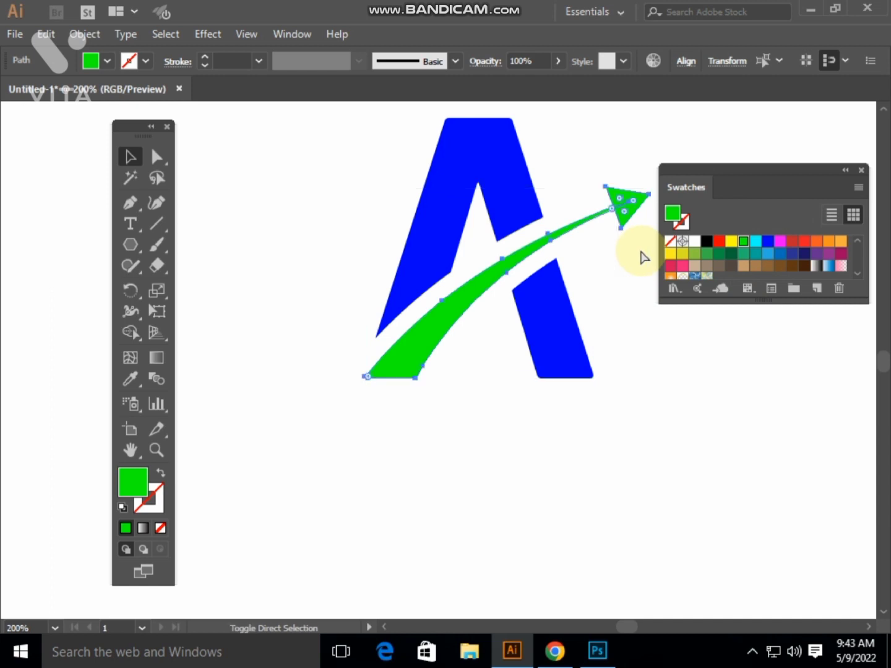
key(ctrl+shift+F9)
key(v)
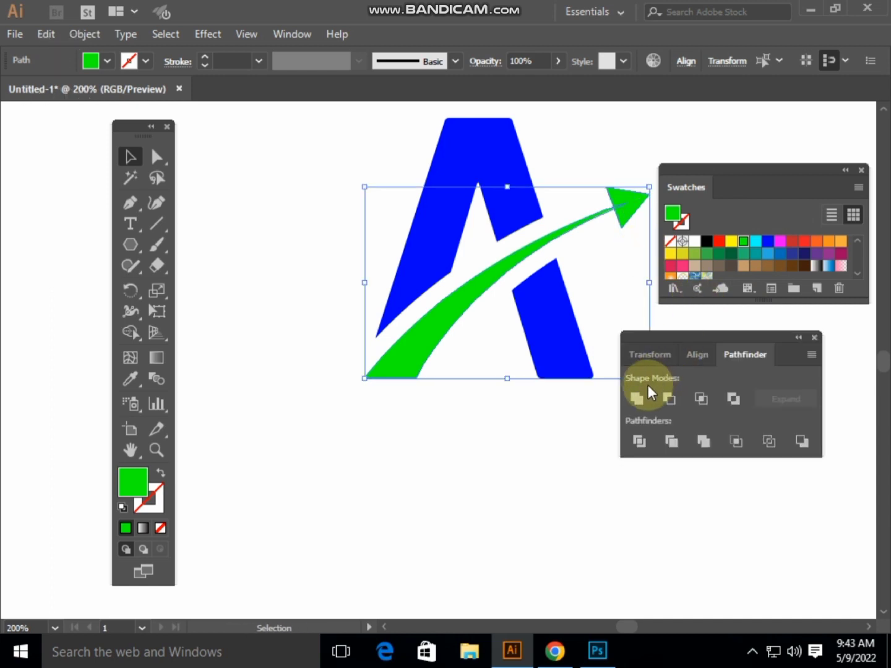
click(637, 398)
click(523, 465)
click(625, 193)
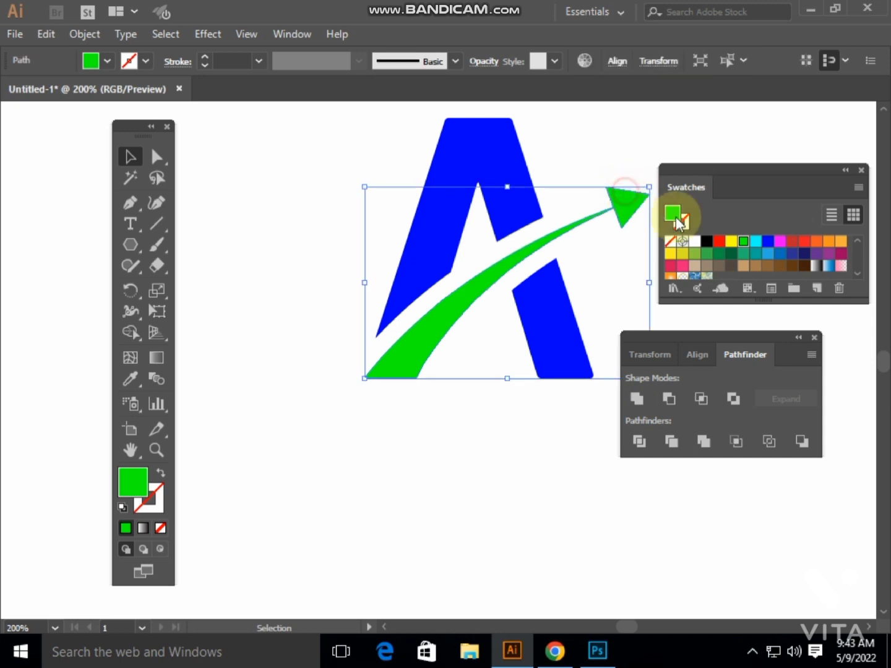
click(717, 241)
click(544, 435)
drag(539, 423, 483, 407)
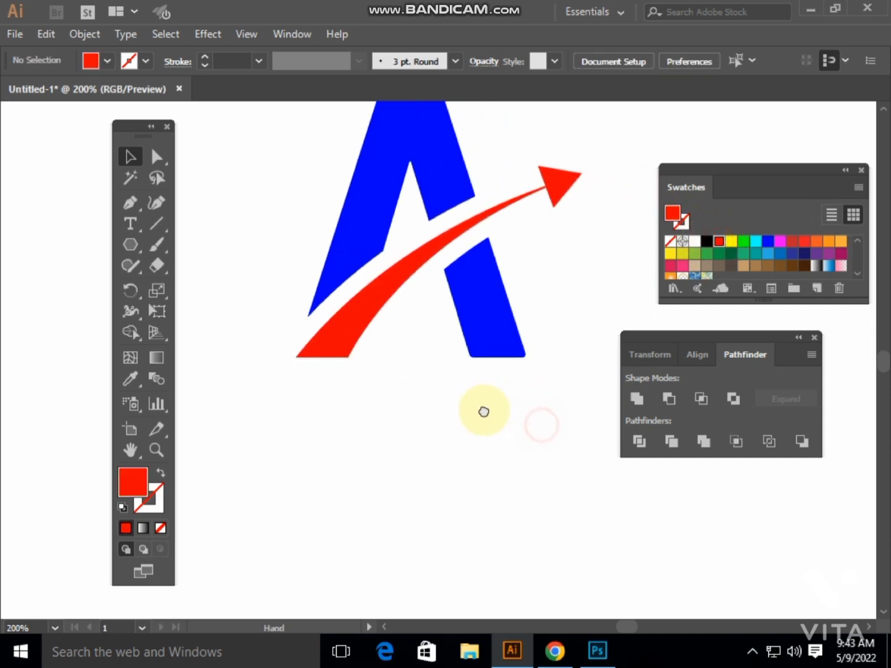
Type 'APEX MARKETING' as a text object below the logo
click(128, 226)
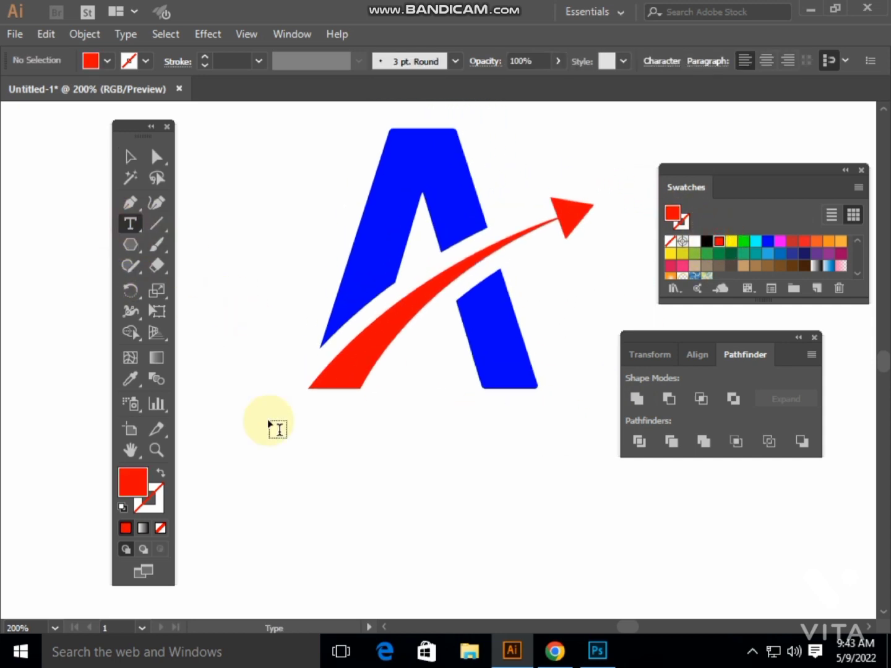
click(236, 455)
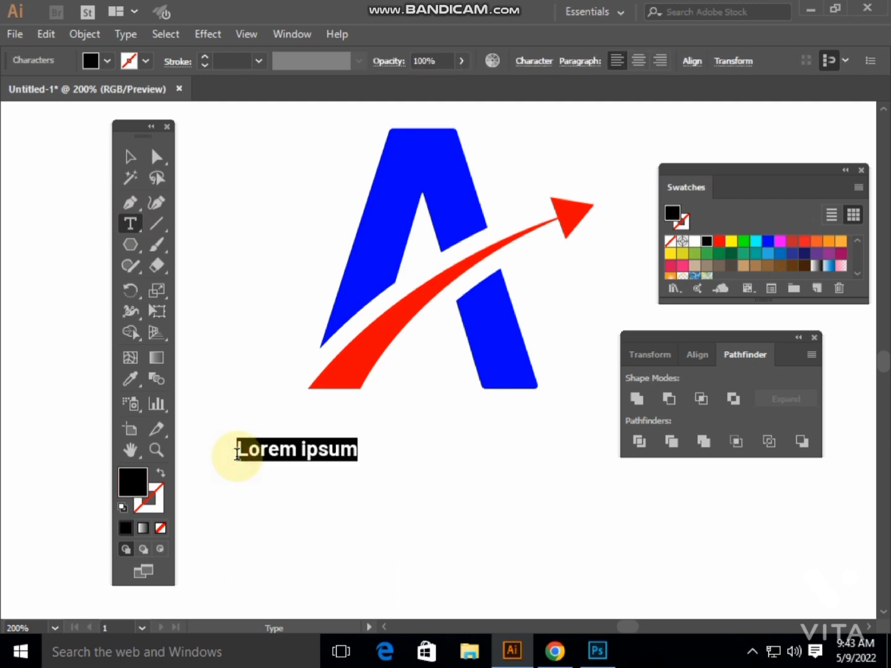
key(BackSpace)
text(APEX MARKETING)
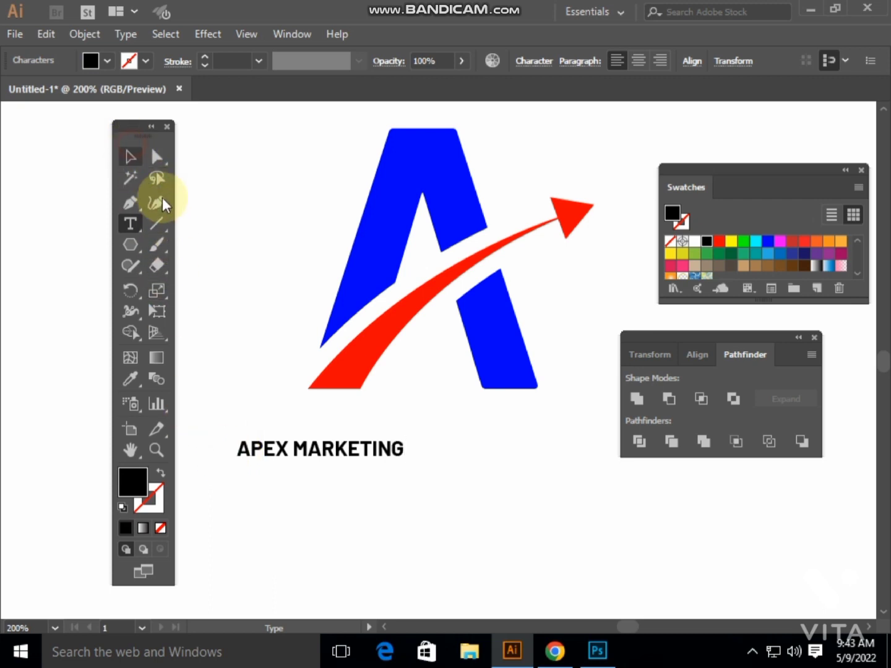
Enlarge the APEX MARKETING text and centre it beneath the logo
click(130, 156)
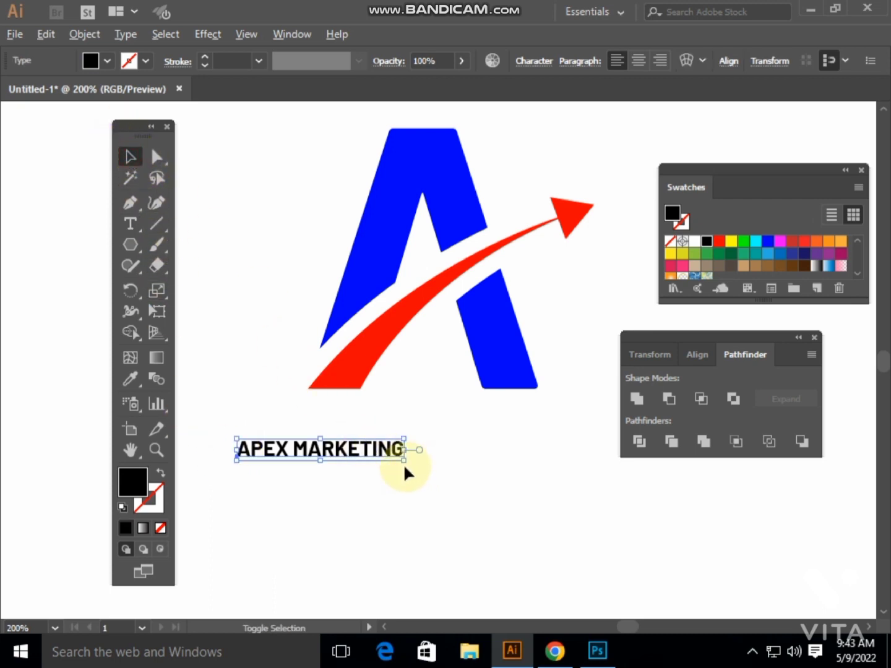
drag(404, 463, 551, 541)
click(551, 541)
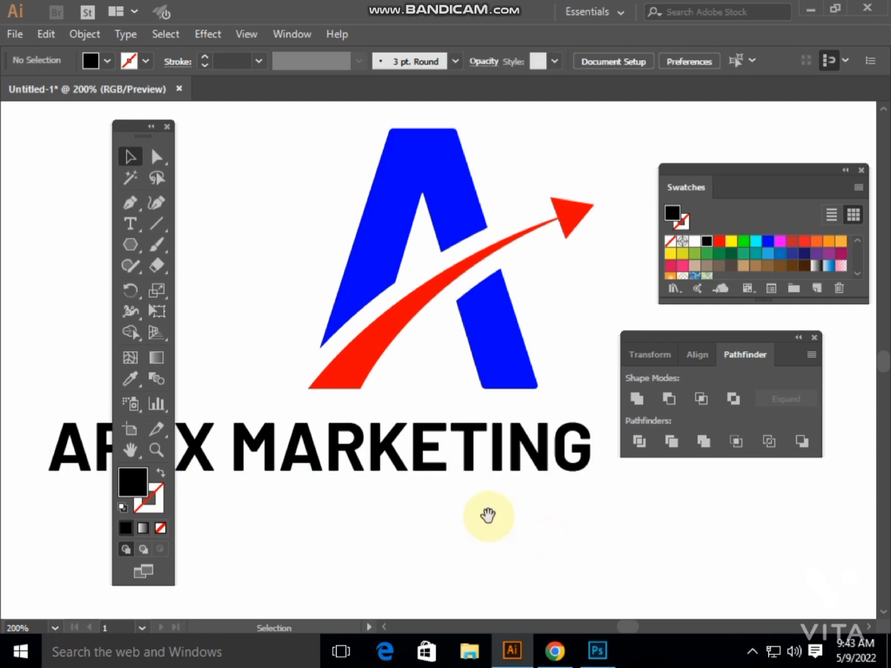
scroll(485, 521, down, 1)
drag(481, 521, 459, 470)
drag(403, 432, 456, 426)
Expand the APEX MARKETING text into outline shapes and ungroup the letters
click(464, 492)
click(442, 430)
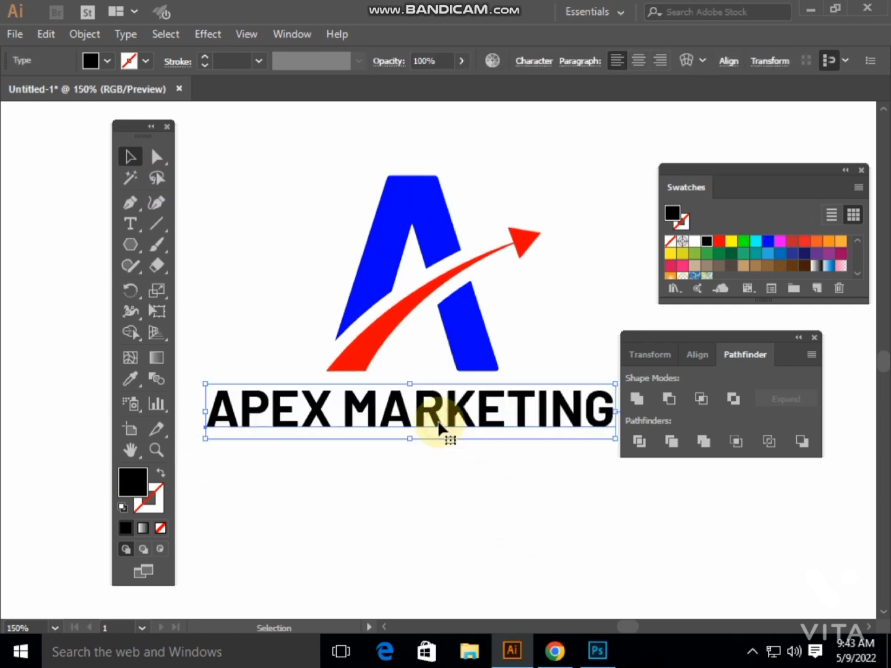
right_click(440, 428)
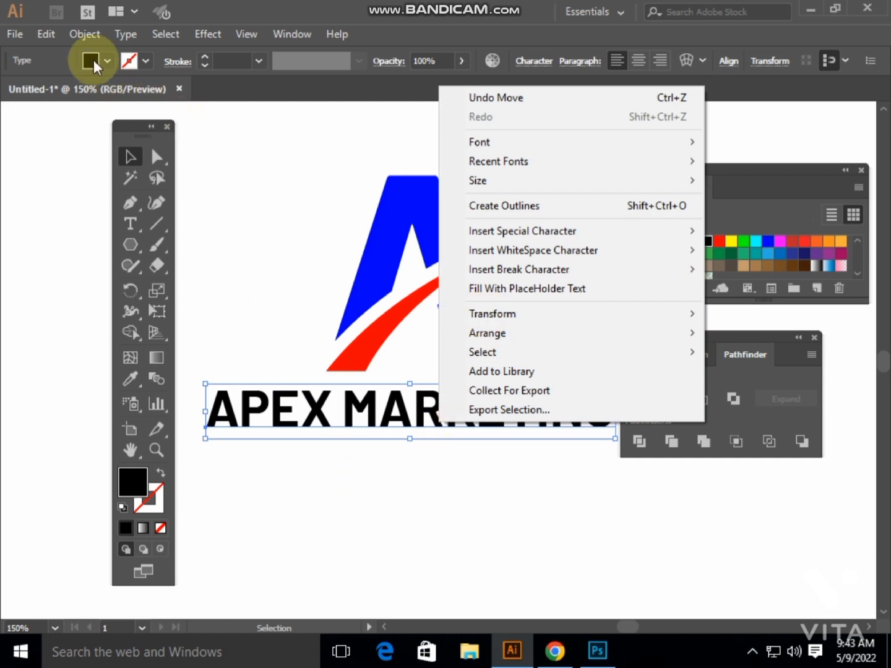
click(82, 34)
click(158, 176)
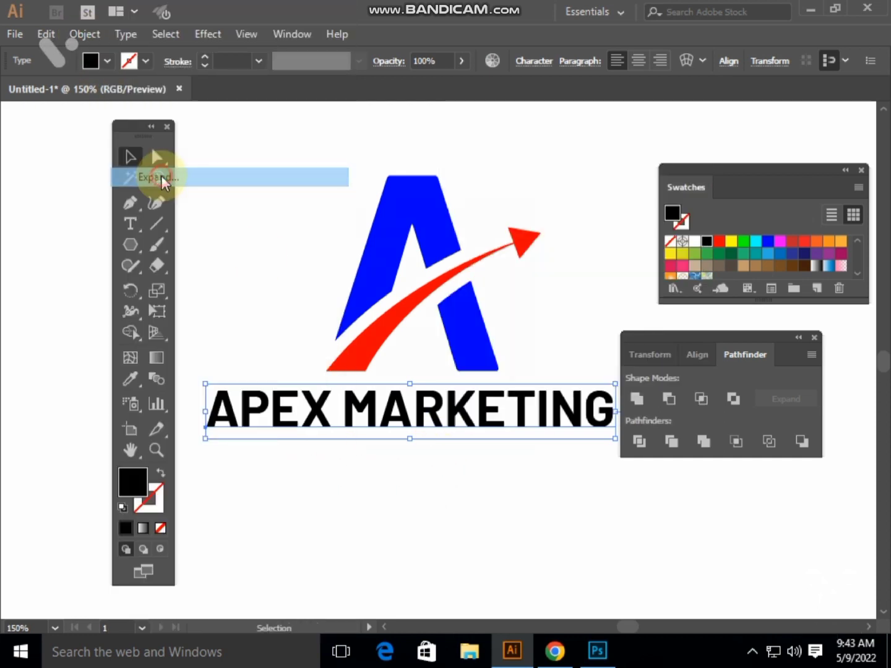
click(376, 422)
right_click(399, 413)
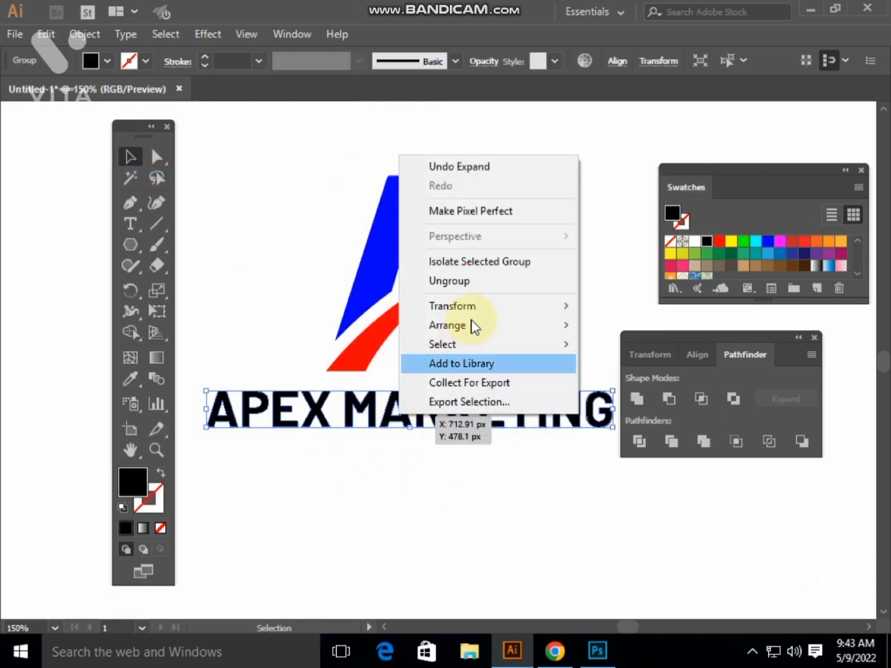
click(481, 281)
Fill the MARKETING letters red and the APEX letters blue
click(454, 473)
mouse_move(340, 426)
mouse_down()
mouse_move(442, 436)
mouse_move(610, 409)
mouse_up()
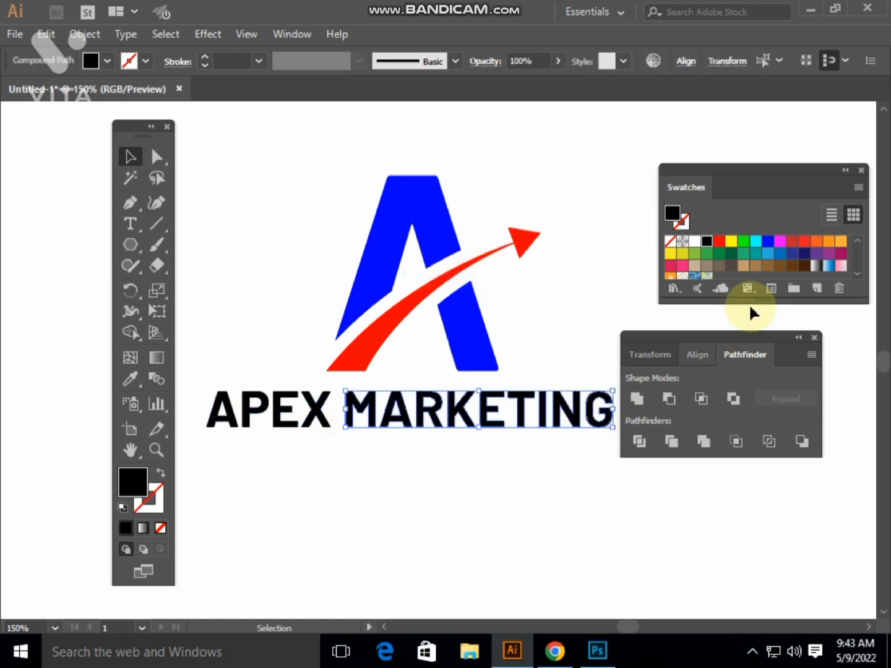
click(719, 241)
click(529, 477)
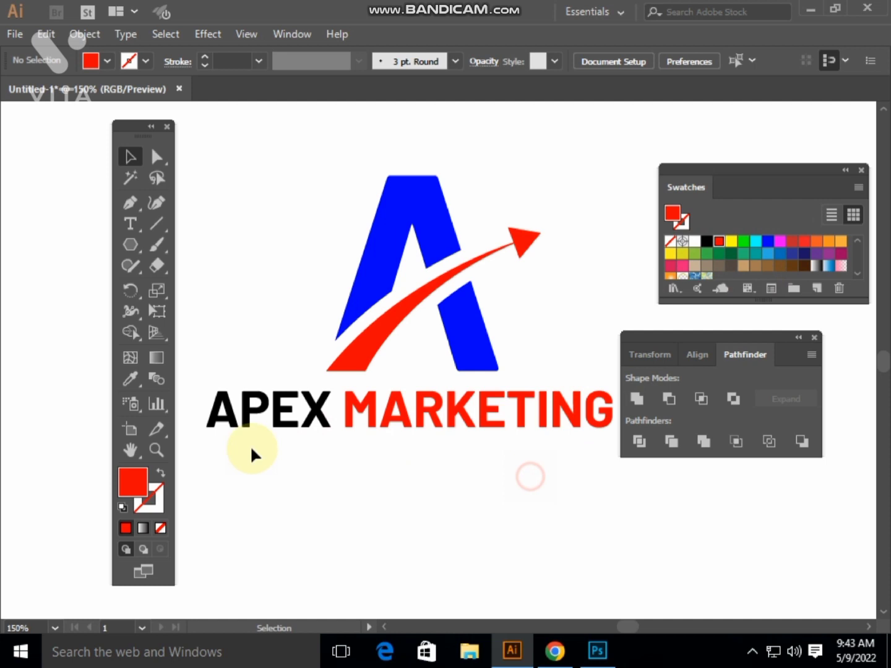
mouse_move(198, 422)
mouse_down()
mouse_move(330, 425)
mouse_move(334, 412)
mouse_up()
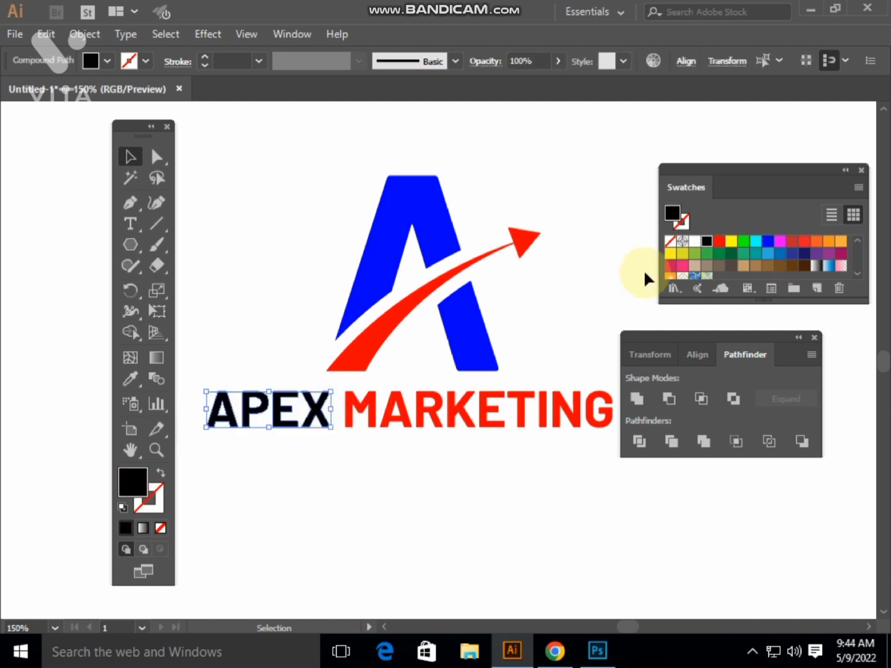
click(768, 242)
click(474, 509)
scroll(473, 504, down, 1)
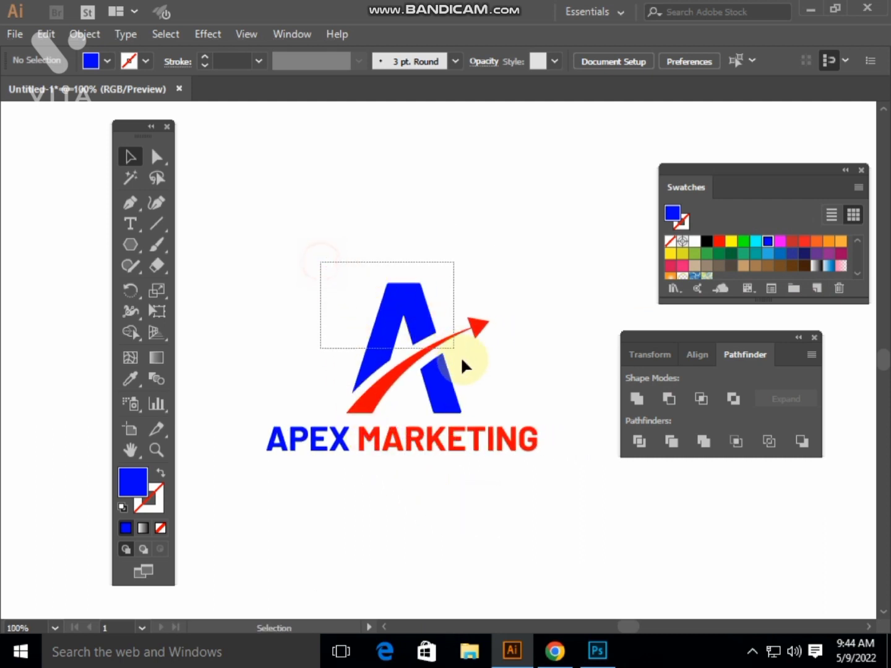
Group the blue A with the red swoosh and show the rulers with Ctrl+R
drag(461, 359, 469, 368)
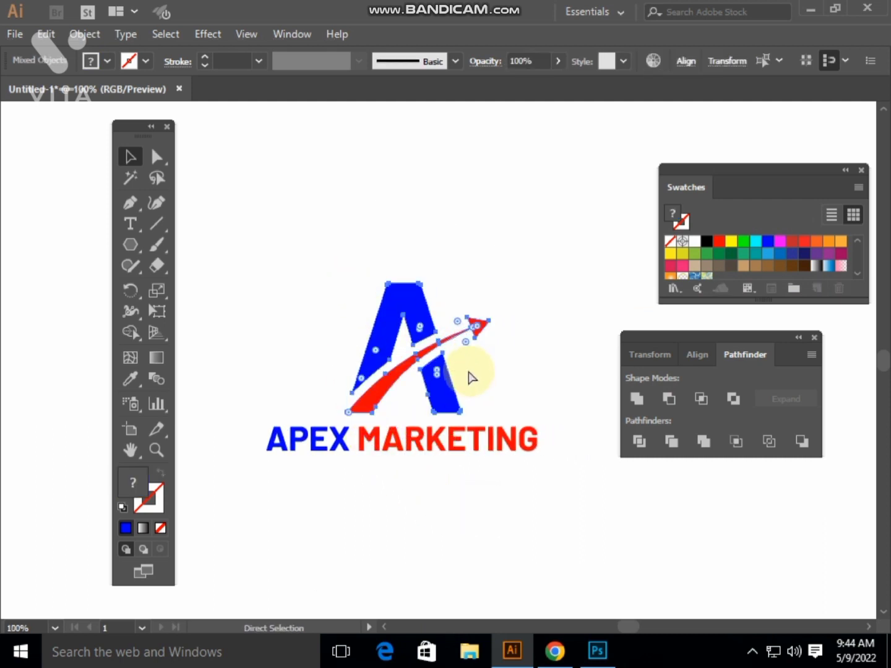
key(ctrl+r)
key(ctrl+g)
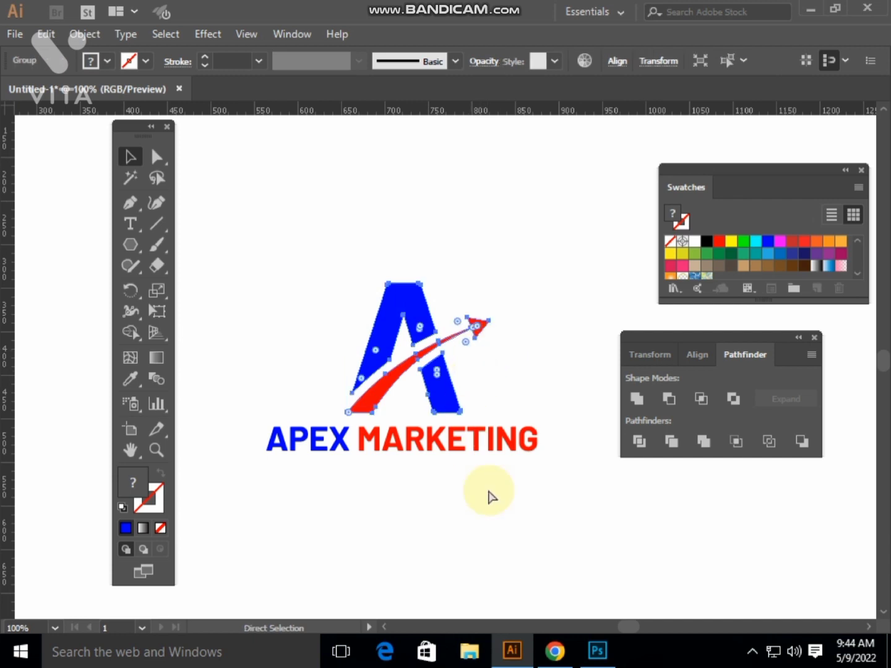
click(488, 494)
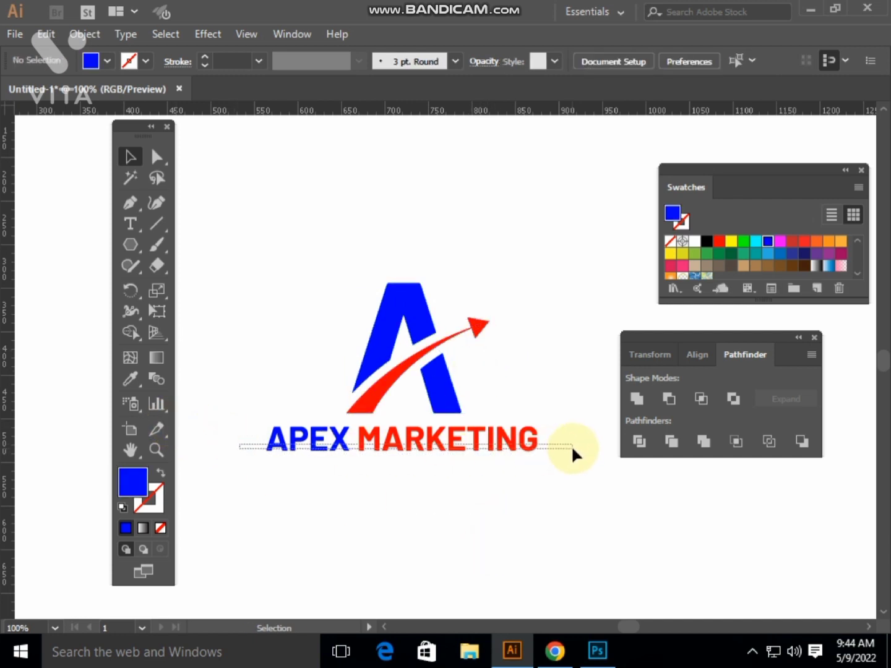
drag(516, 450, 571, 444)
click(551, 505)
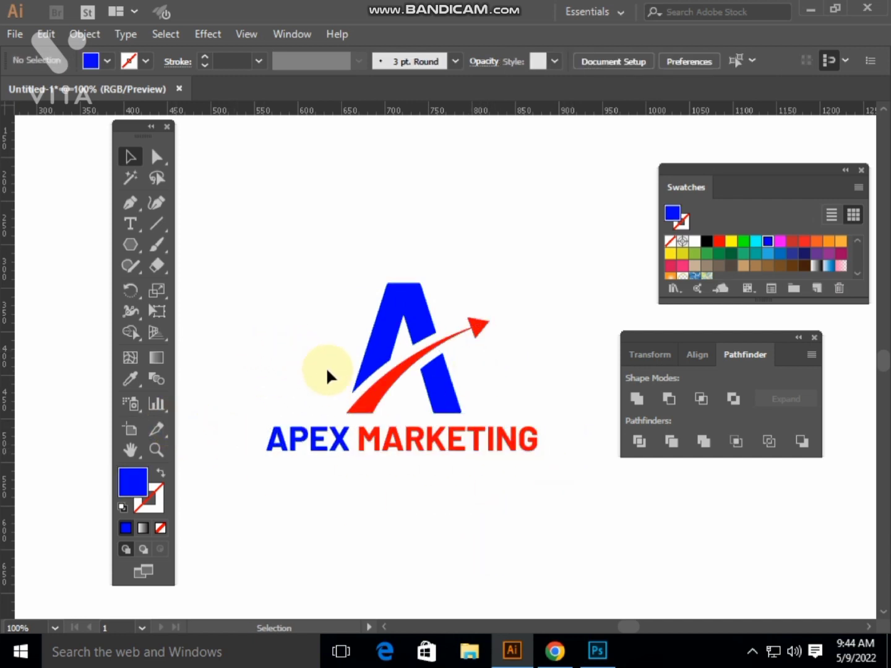
scroll(431, 397, down, 2)
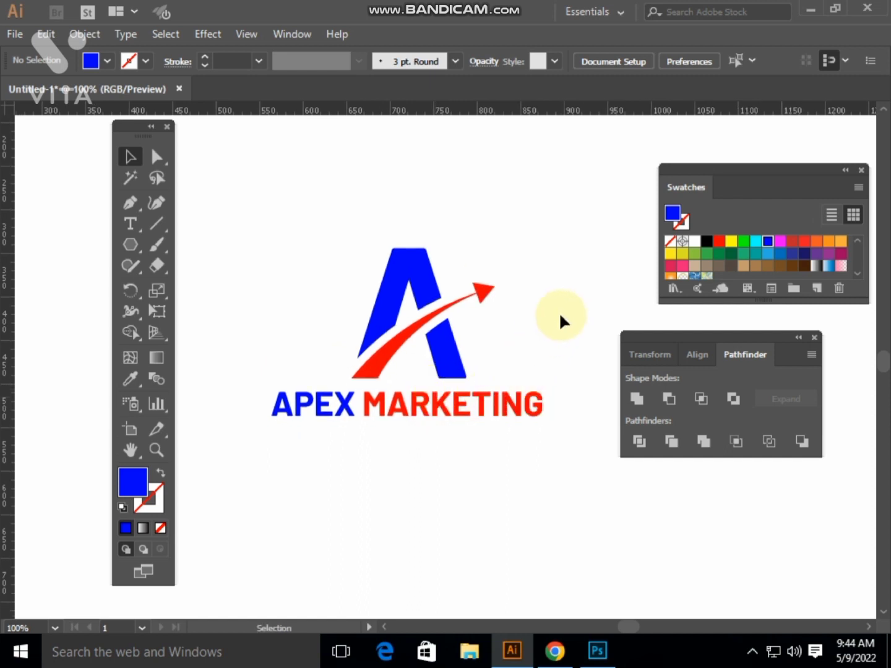